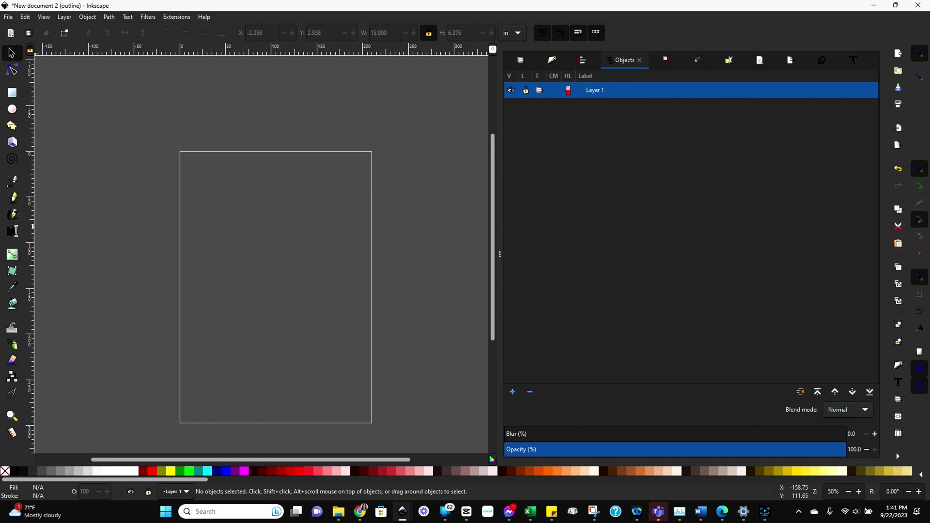
Step: Draw a flowed-text frame across the page and type 'Passthrough'
left_click(13, 232)
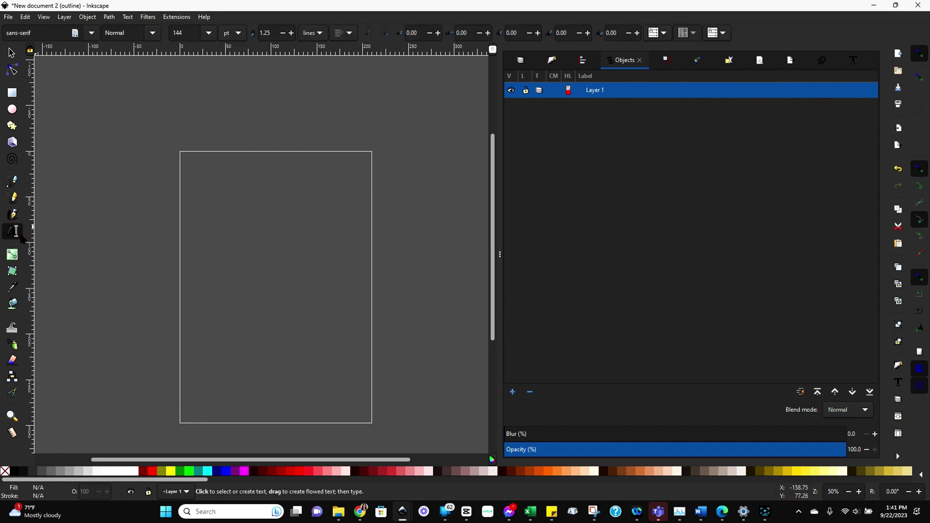
left_click(105, 211)
left_click_drag(234, 231, 472, 287)
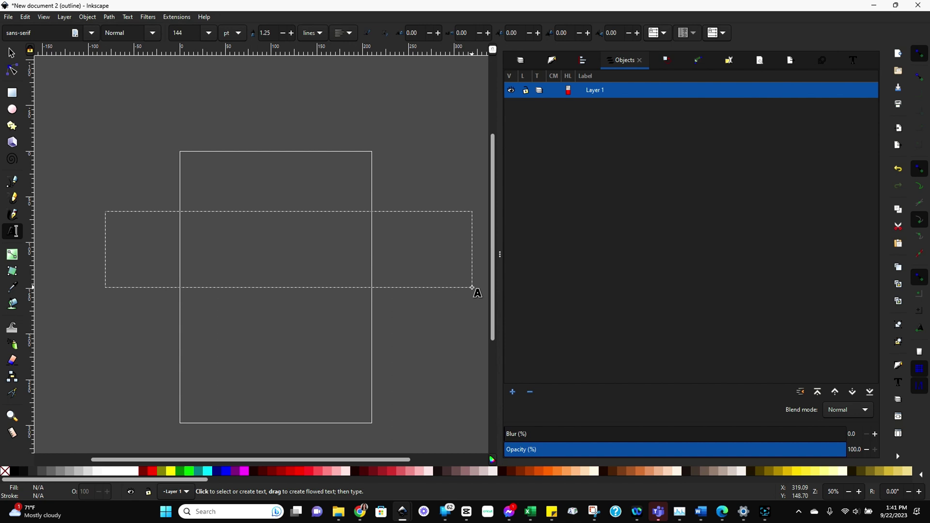
left_click_drag(472, 287, 473, 287)
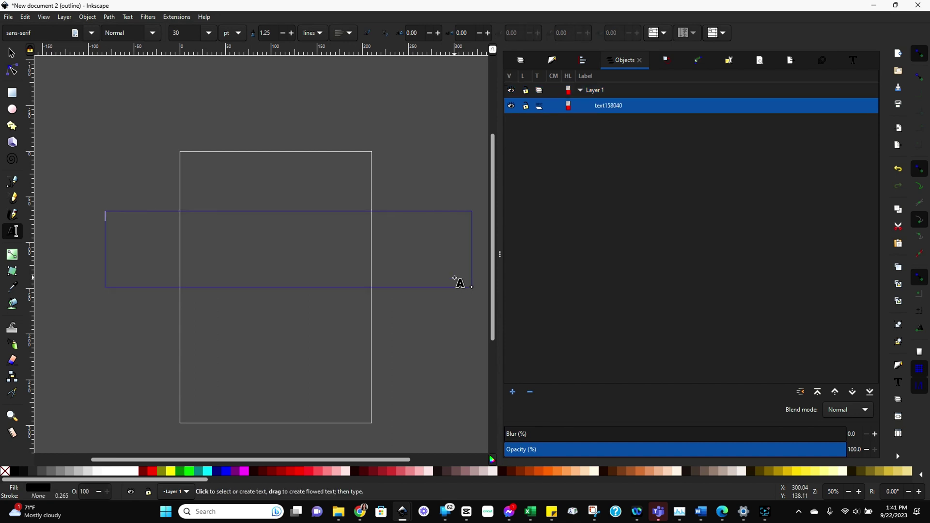
type("Passthrough")
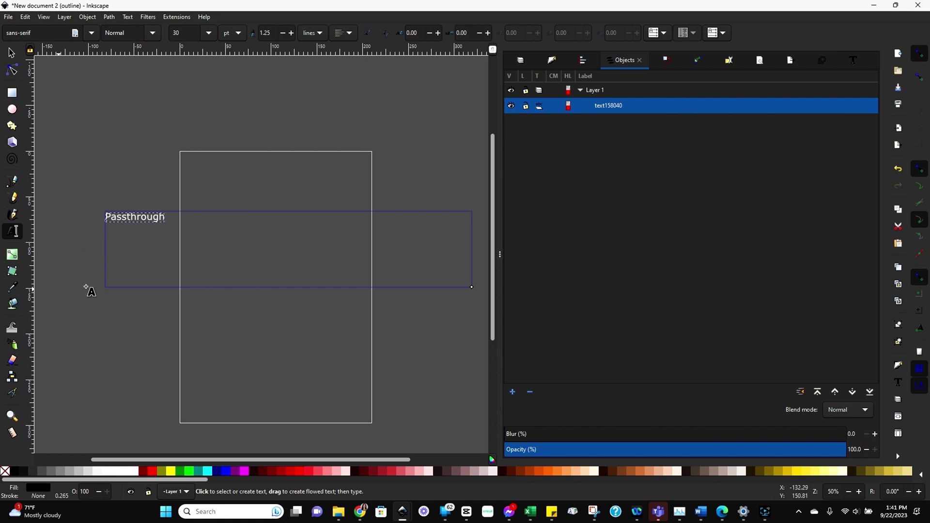
Step: Set the text in the Bookworm script font at 144 pt
left_click(856, 60)
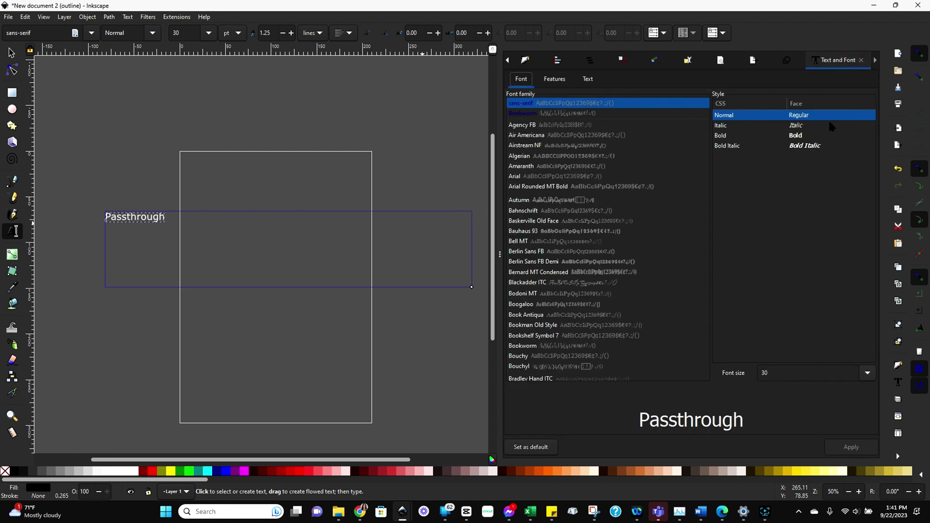
left_click(559, 357)
left_click(562, 345)
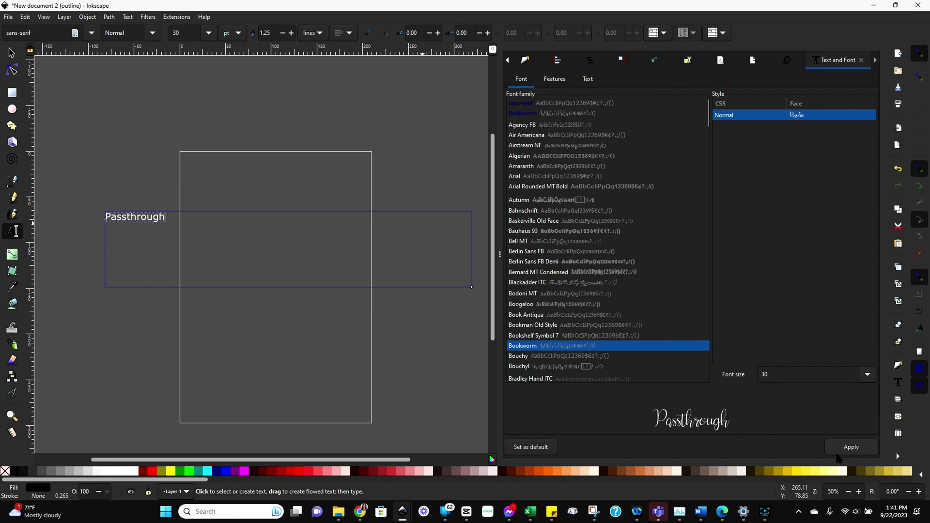
left_click(852, 447)
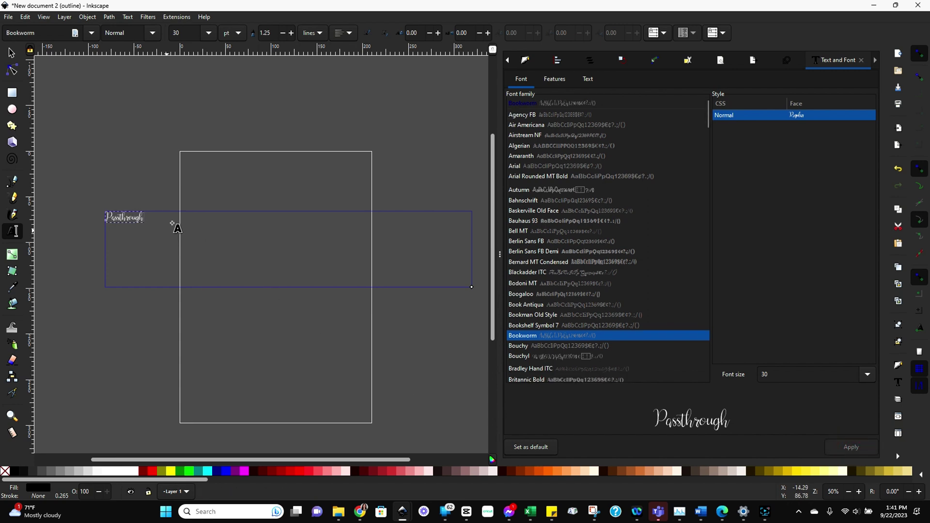
left_click(208, 32)
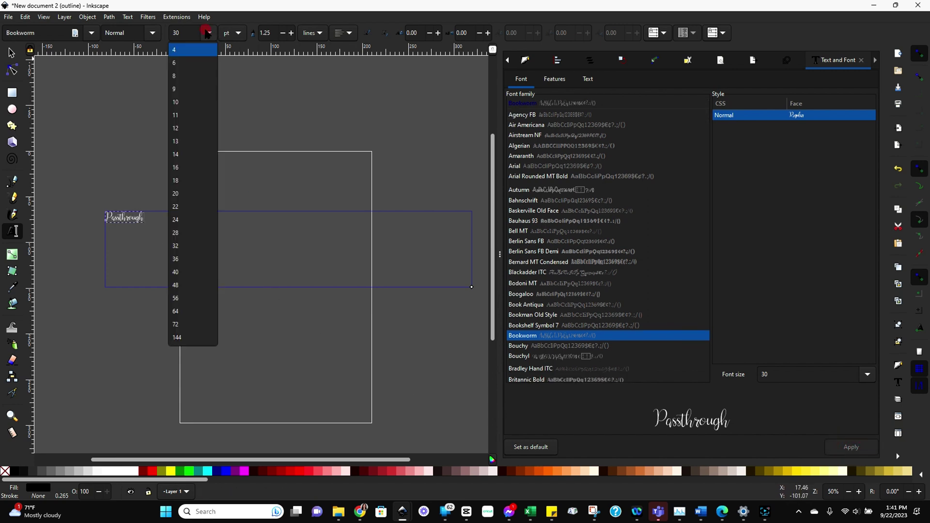
left_click(177, 338)
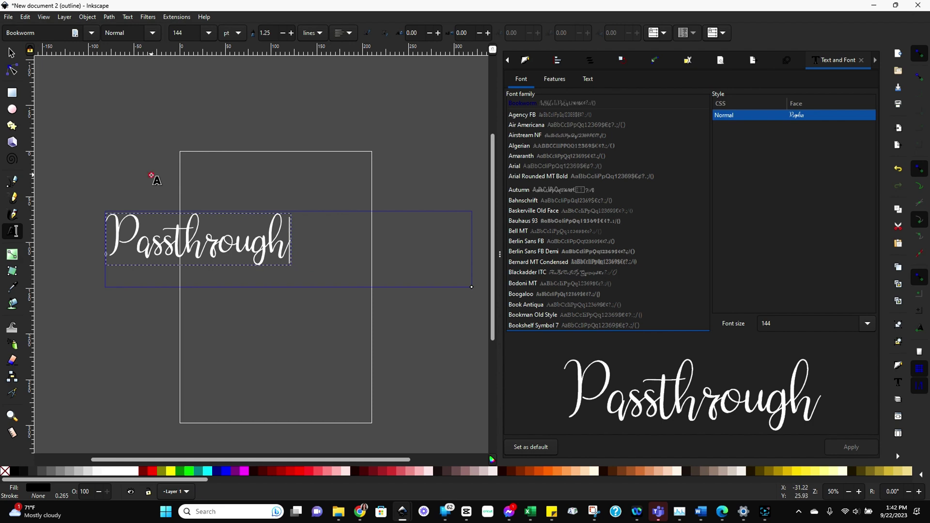
Step: Leave text editing, select the Passthrough text and convert it with Object to Path
key("Escape")
key("s")
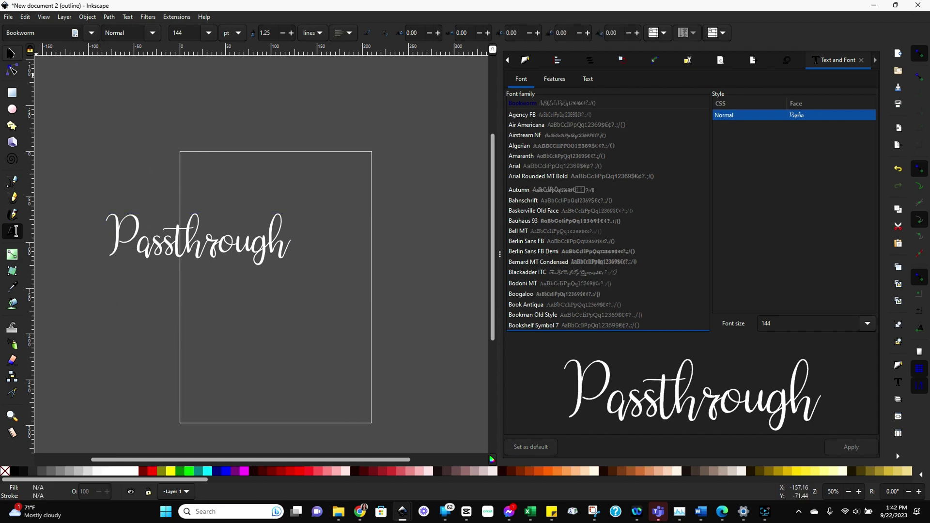
key("Escape")
key("s")
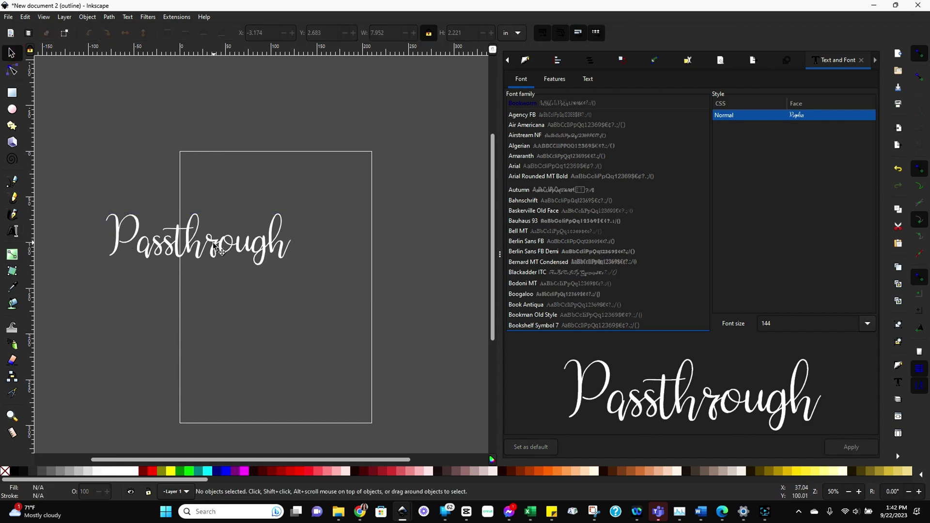
left_click(219, 249)
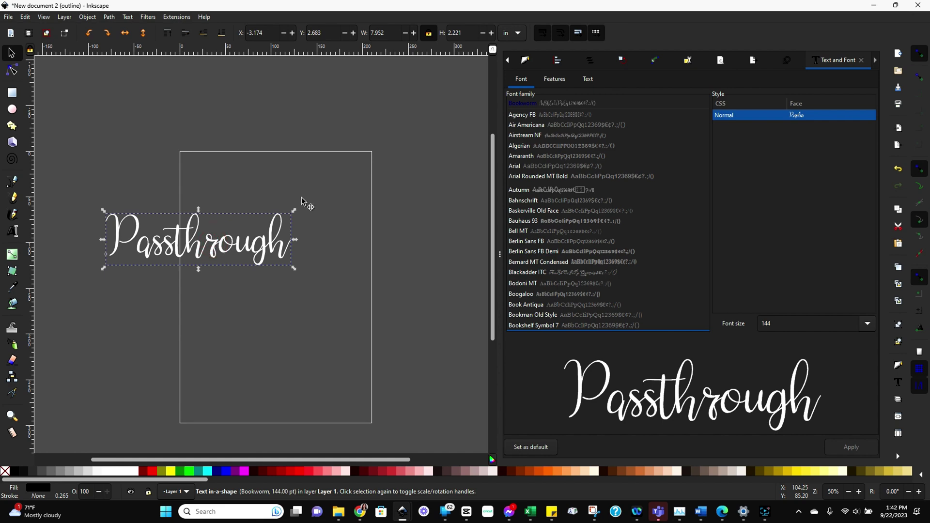
left_click(109, 17)
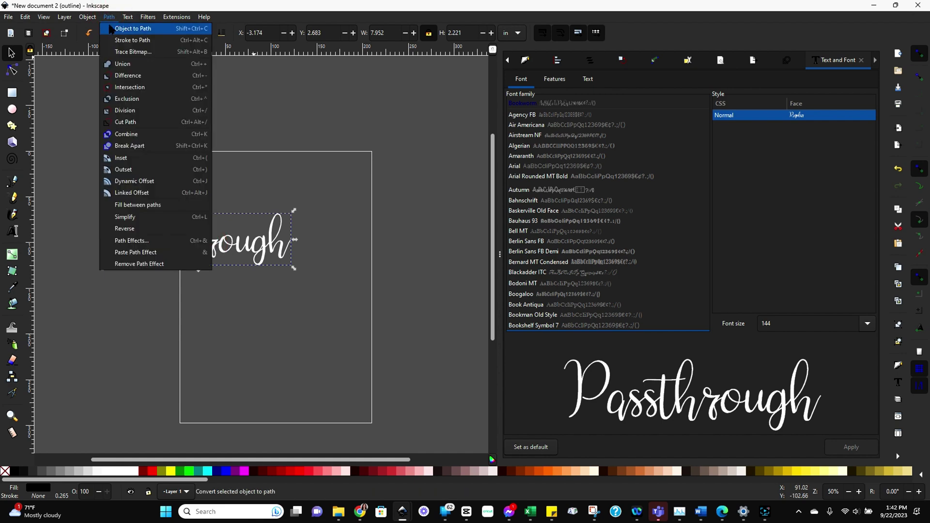
left_click(116, 30)
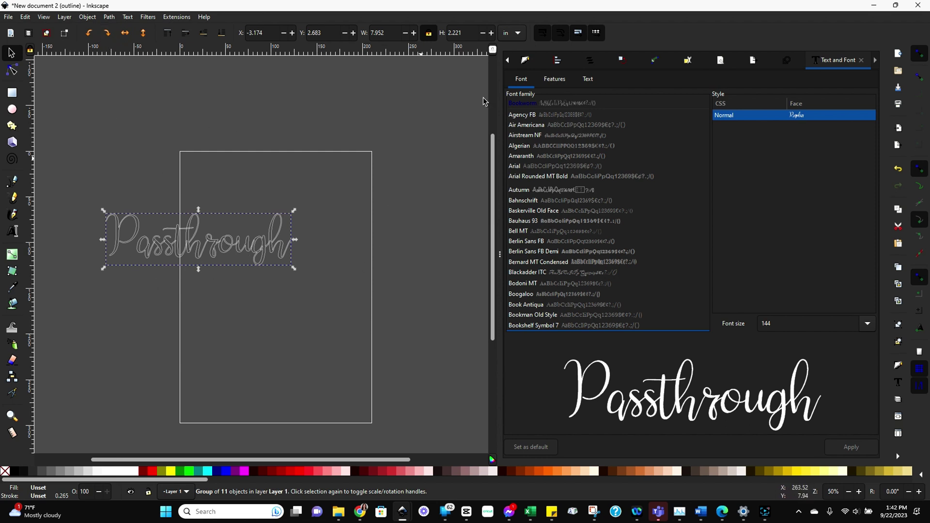
Step: Expand the text group in the Objects panel and click through its letter paths
left_click(590, 61)
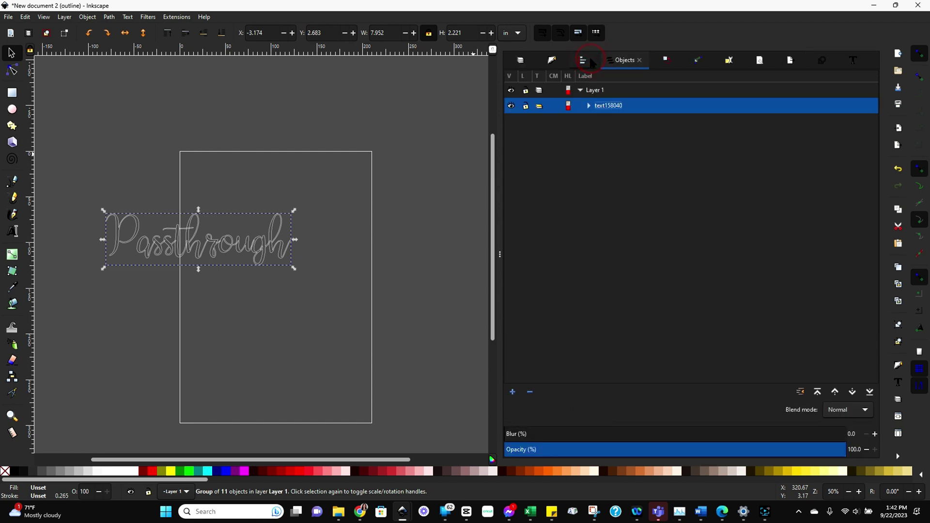
left_click(589, 106)
left_click(609, 122)
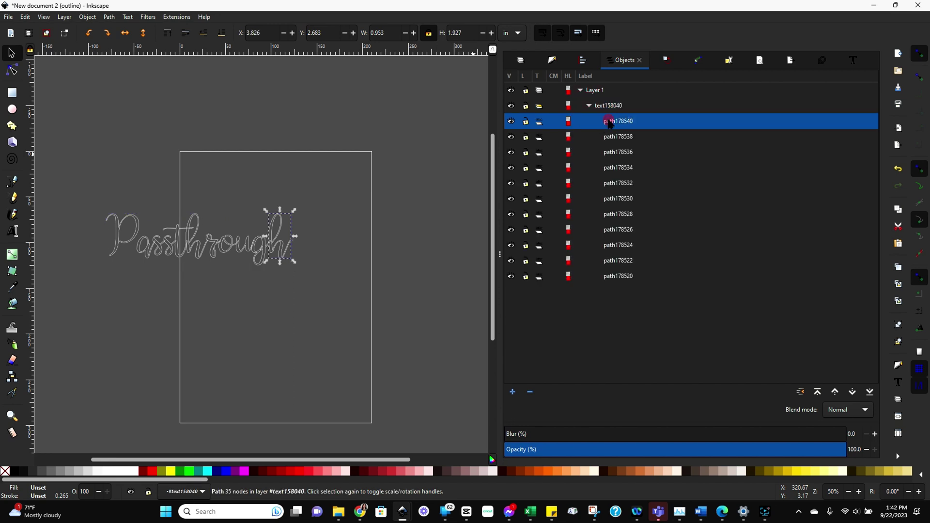
left_click(613, 137)
left_click(614, 168)
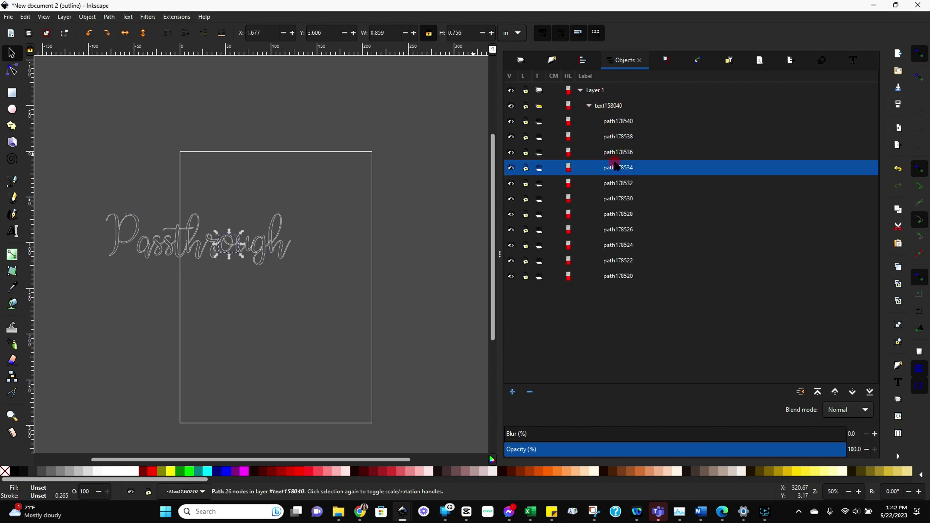
left_click(618, 198)
left_click(618, 213)
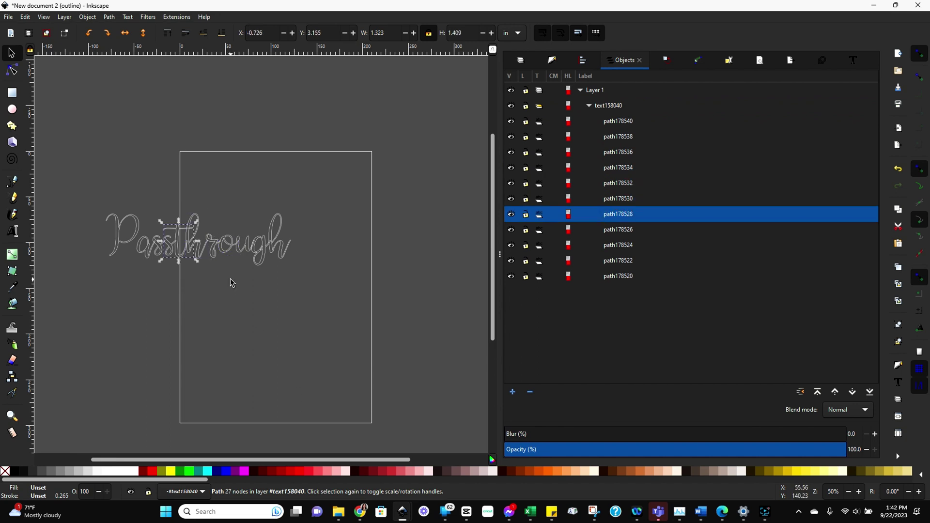
left_click(42, 16)
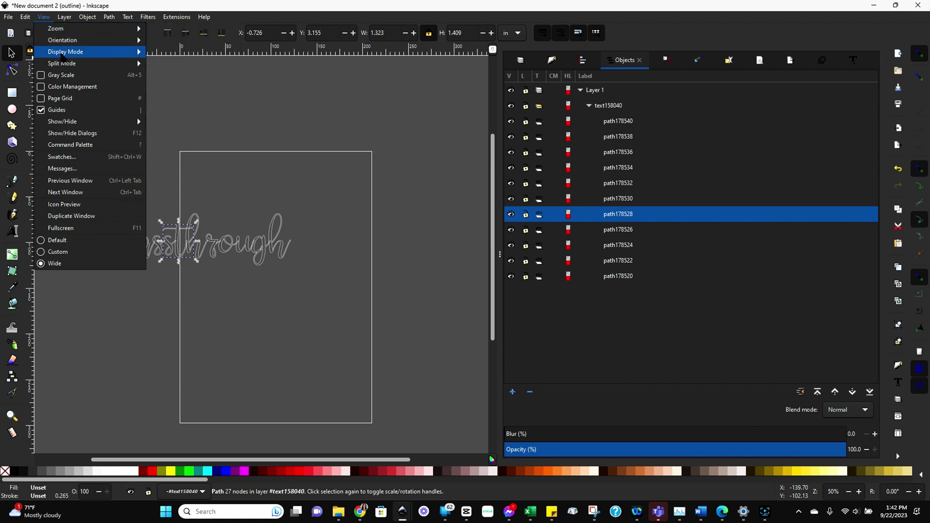
Step: Check Display Mode, then zoom to 200% where the page edge crosses the word, and back to 100%
mouse_move(63, 56)
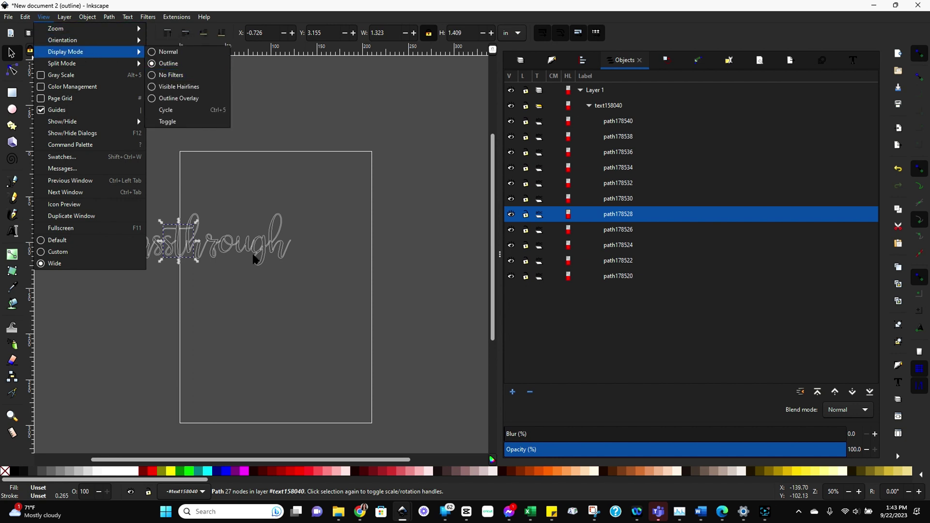
left_click(287, 300)
scroll(184, 320, "up", 4)
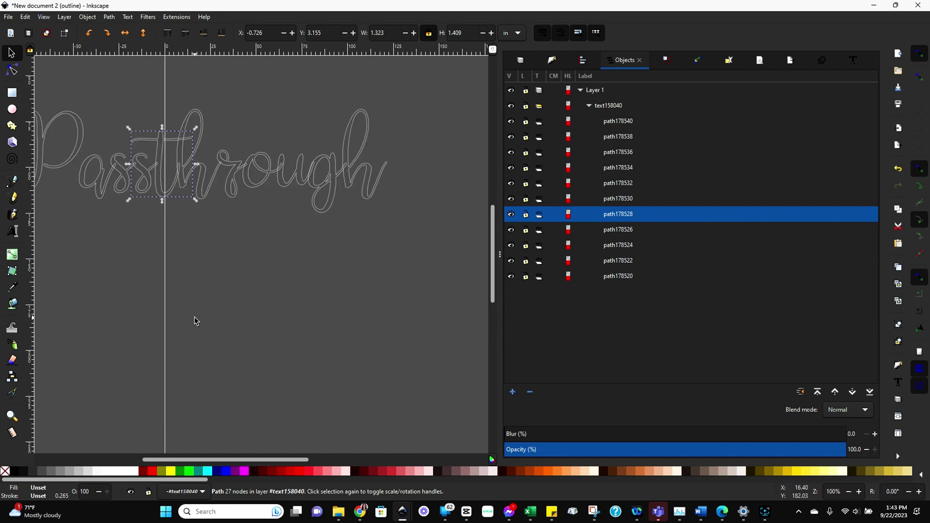
scroll(268, 276, "up", 7)
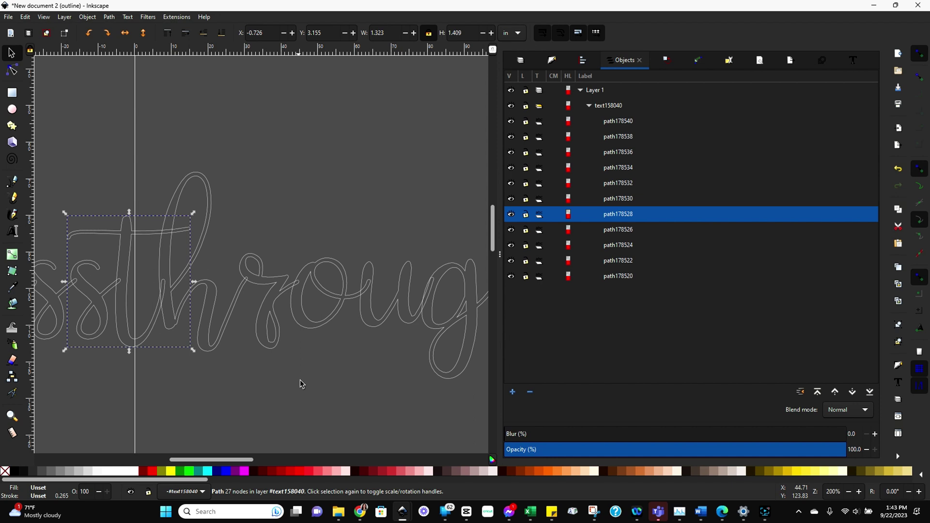
scroll(325, 218, "down", 2)
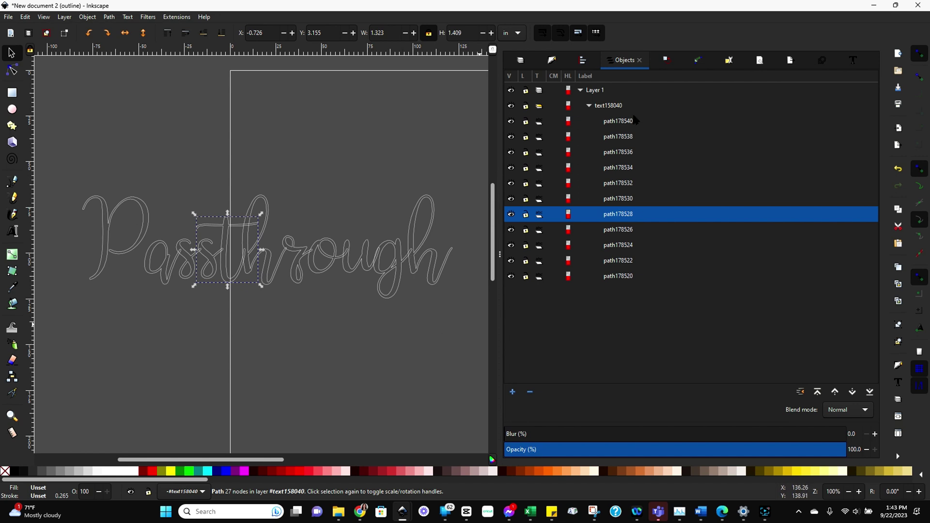
Step: Browse the letter paths of the text158040 group in the Objects panel
left_click(613, 59)
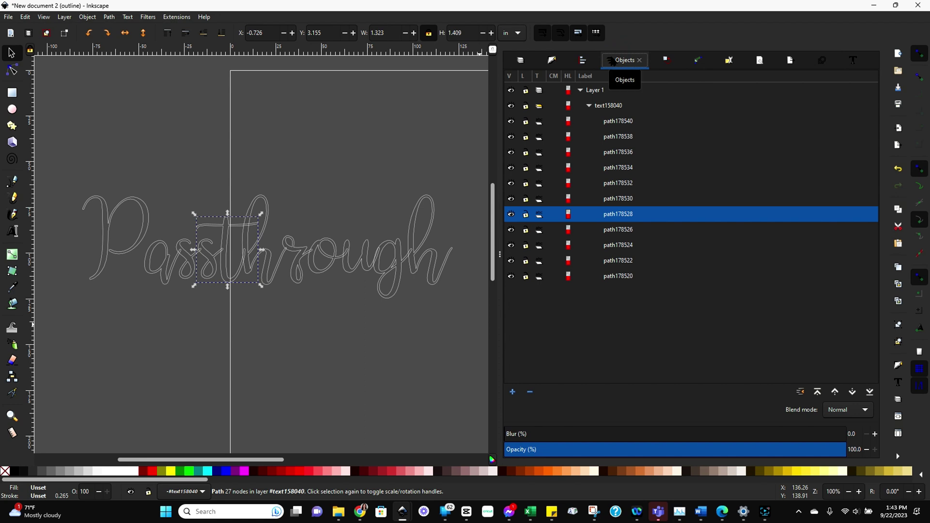
left_click(595, 106)
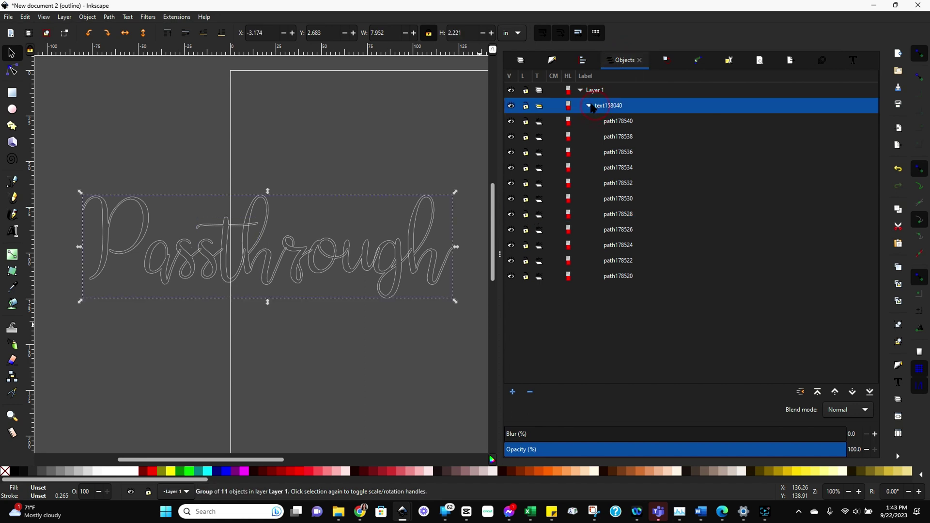
left_click(590, 105)
left_click(590, 106)
left_click(618, 121)
left_click(621, 154)
left_click(622, 231)
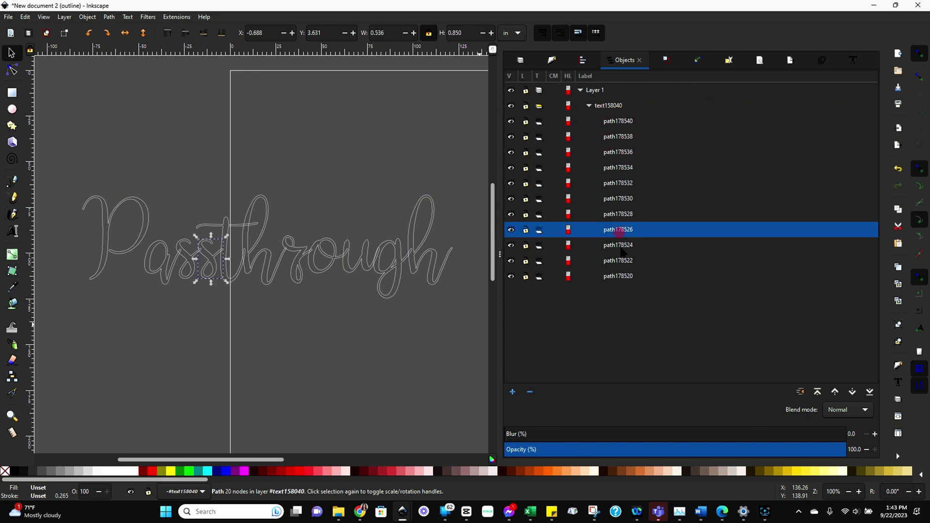
left_click(625, 277)
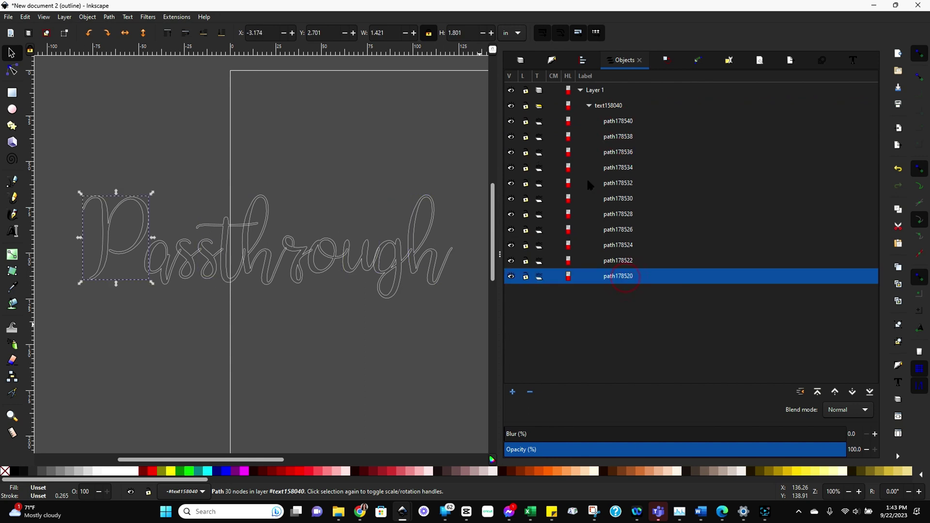
Step: Ungroup text158040 so its 11 letter paths sit directly in Layer 1
left_click(601, 106)
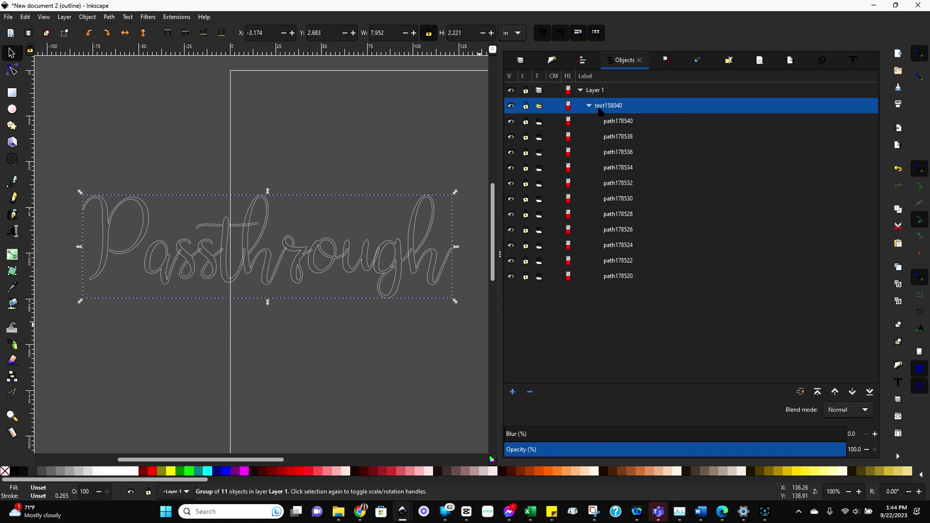
left_click(625, 120)
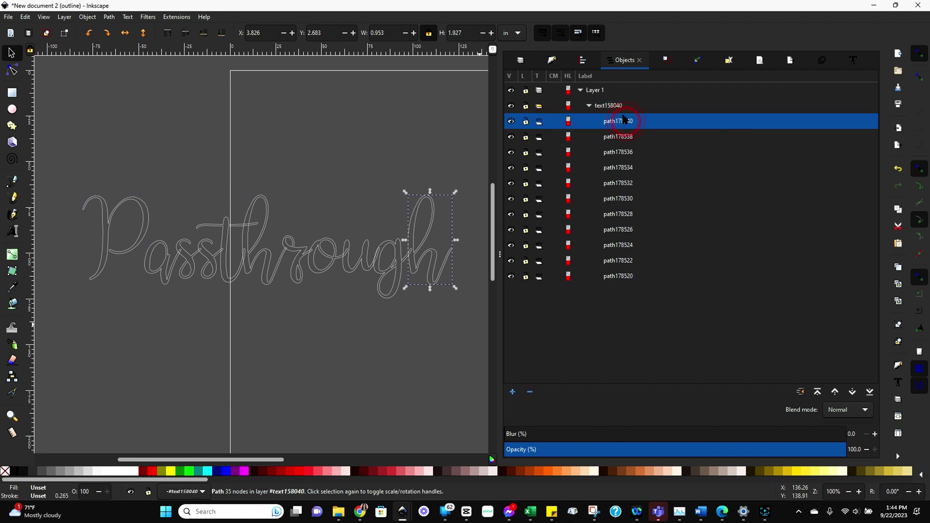
left_click(614, 276, "shift")
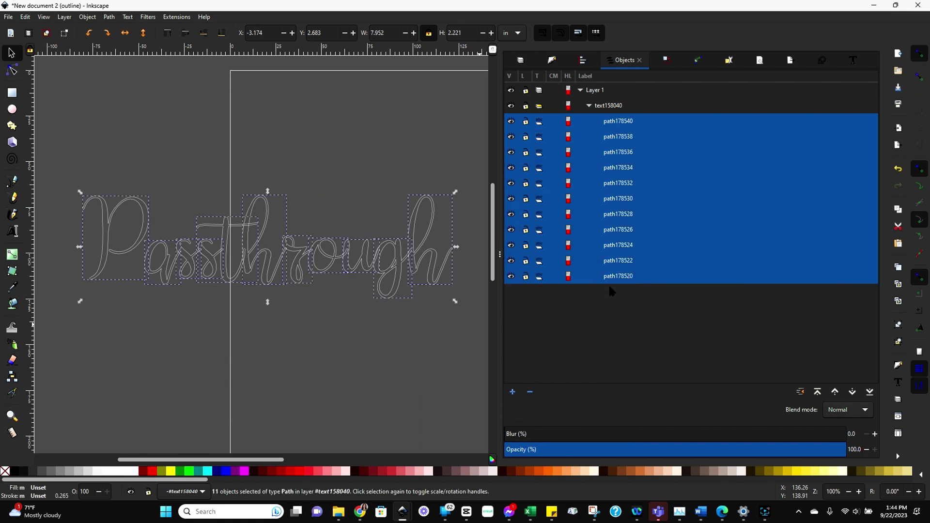
left_click(609, 106)
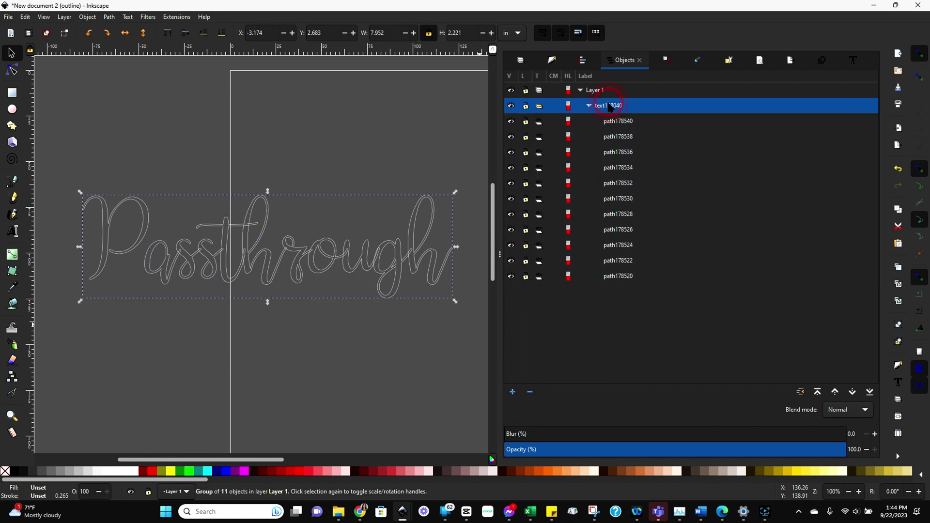
right_click(610, 106)
left_click(635, 241)
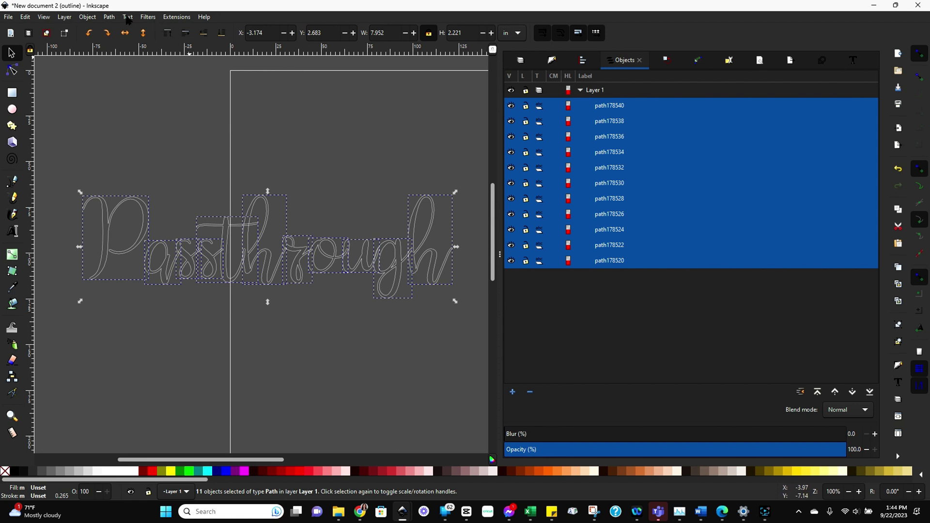
Step: Union the eleven letter paths into the single path path178520
left_click(111, 18)
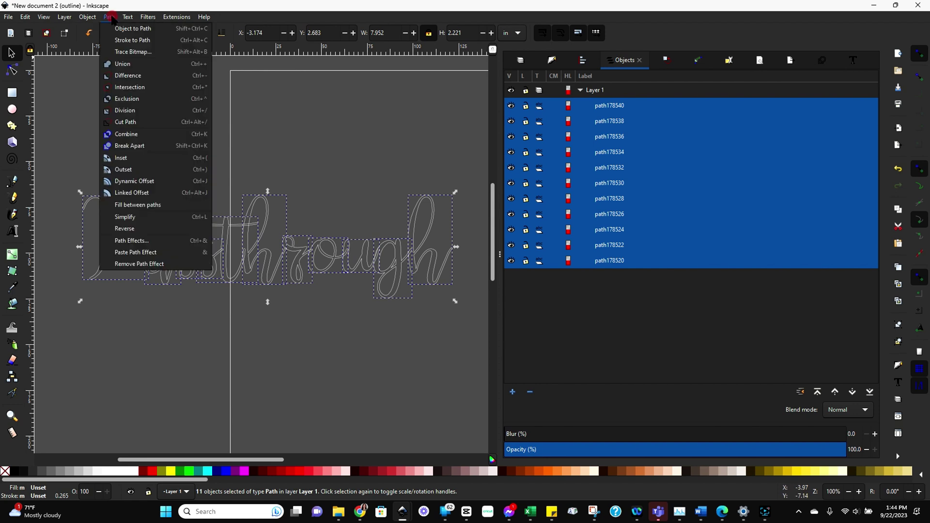
left_click(117, 64)
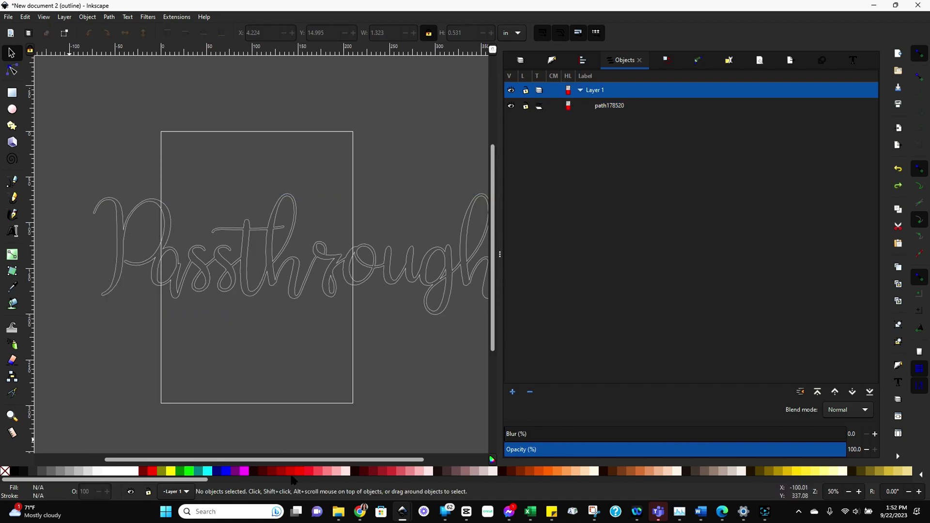
Step: Draw a large rectangle over the word's left part and set its width to 11.5 in
left_click(12, 92)
left_click_drag(63, 115, 33, 172)
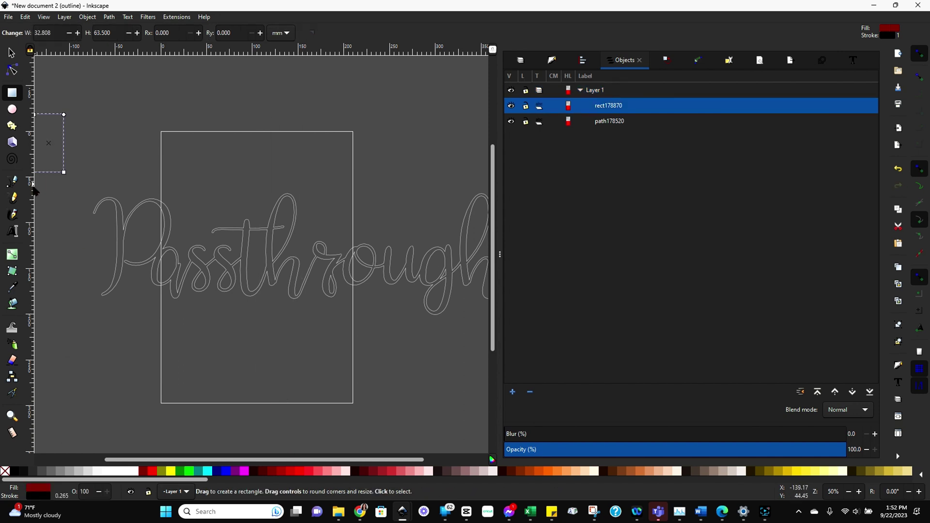
key("Delete")
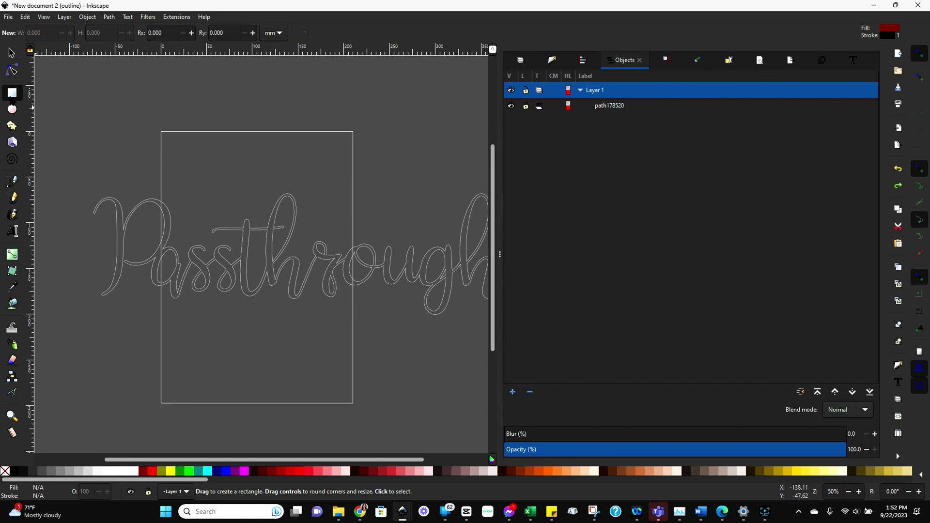
left_click_drag(48, 91, 340, 428)
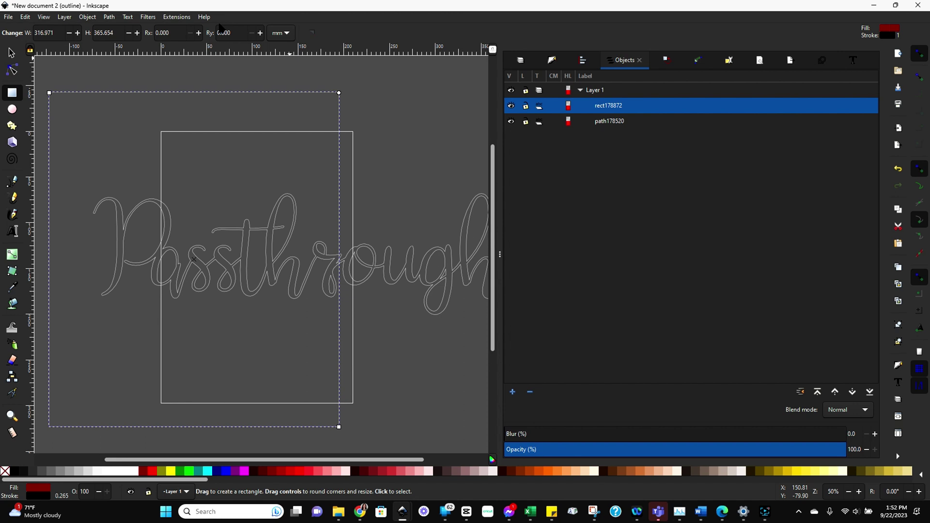
left_click(10, 52)
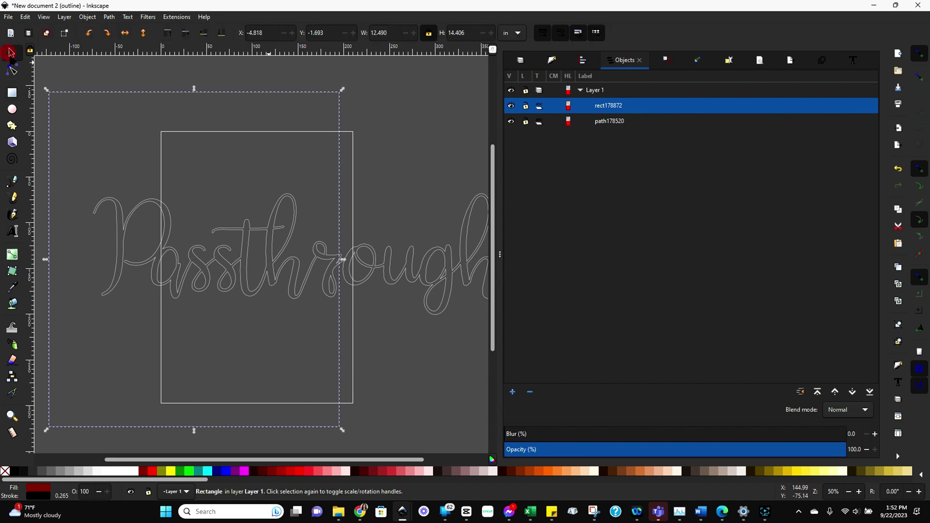
left_click(85, 95)
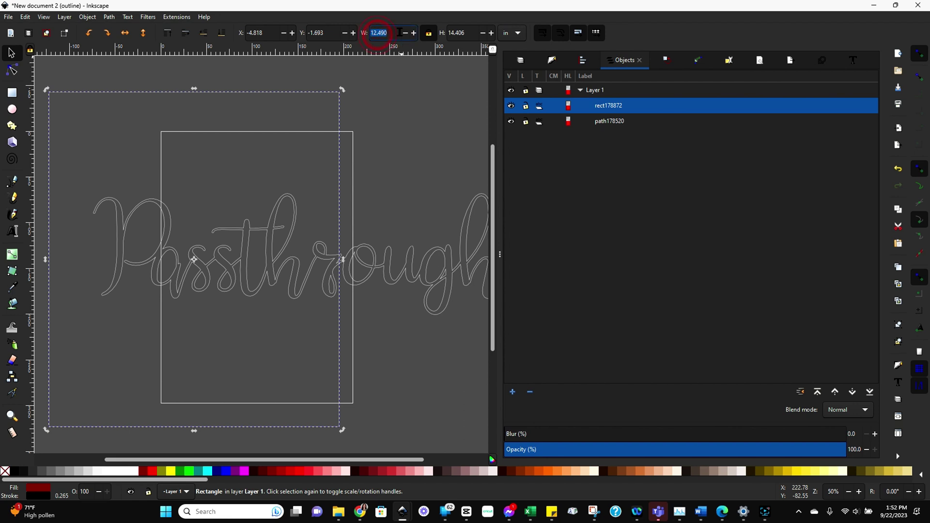
type("1")
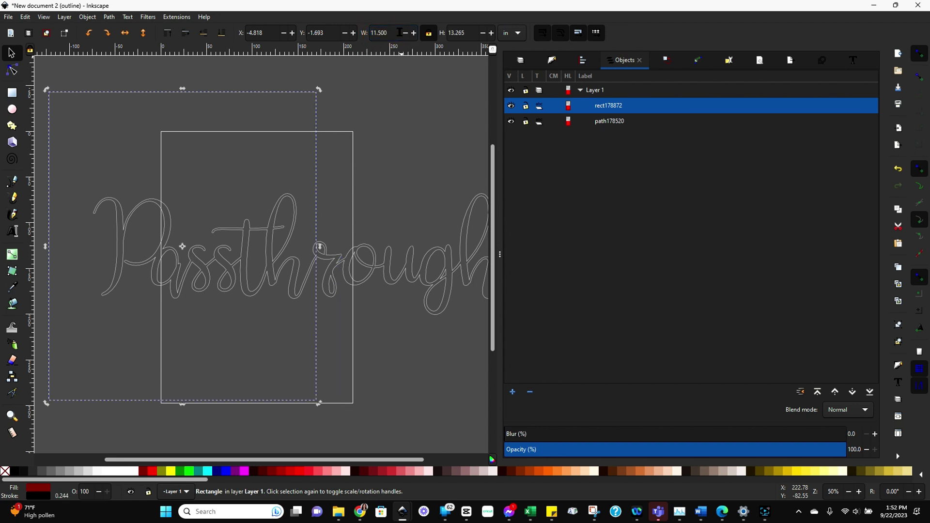
key("Return")
Step: Move the rectangle so its right edge falls between the r and o of Passthrough
left_click_drag(316, 159, 360, 190)
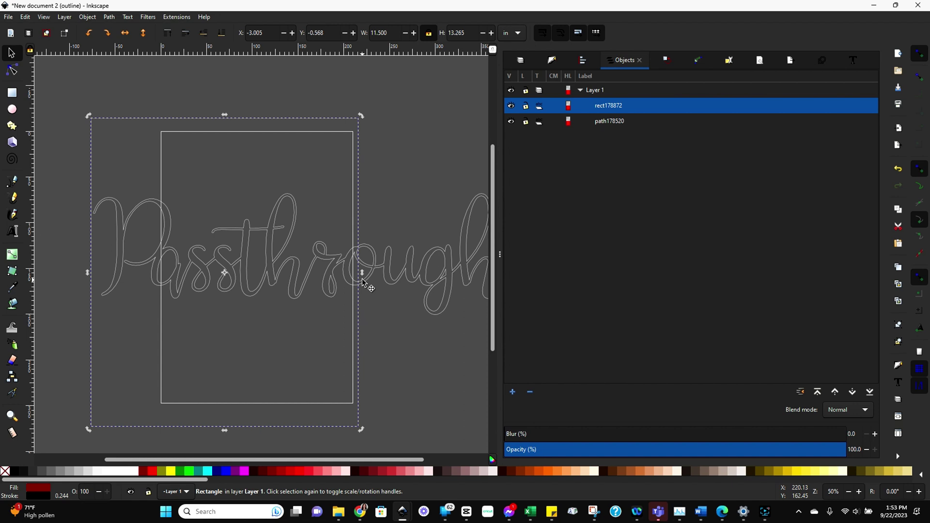
left_click(357, 215)
left_click_drag(358, 216, 339, 217)
key("alt+Left")
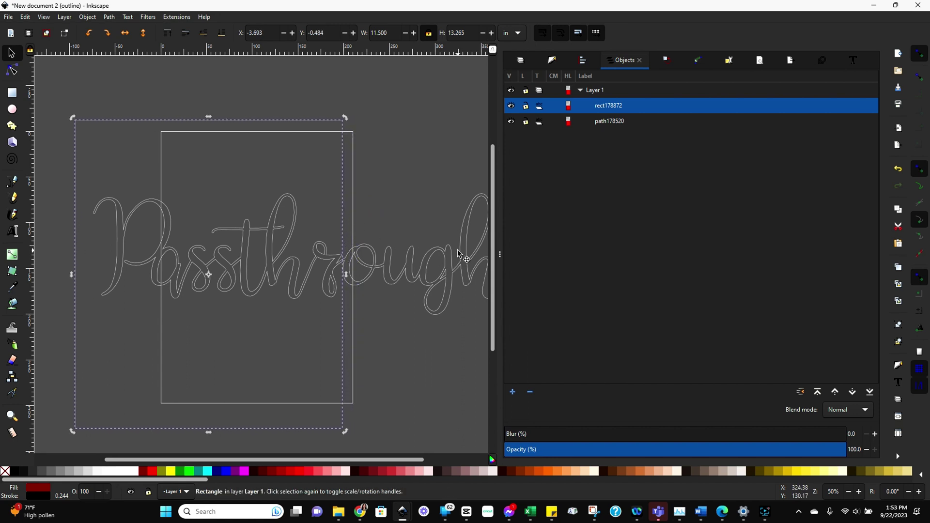
scroll(339, 256, "up", 5)
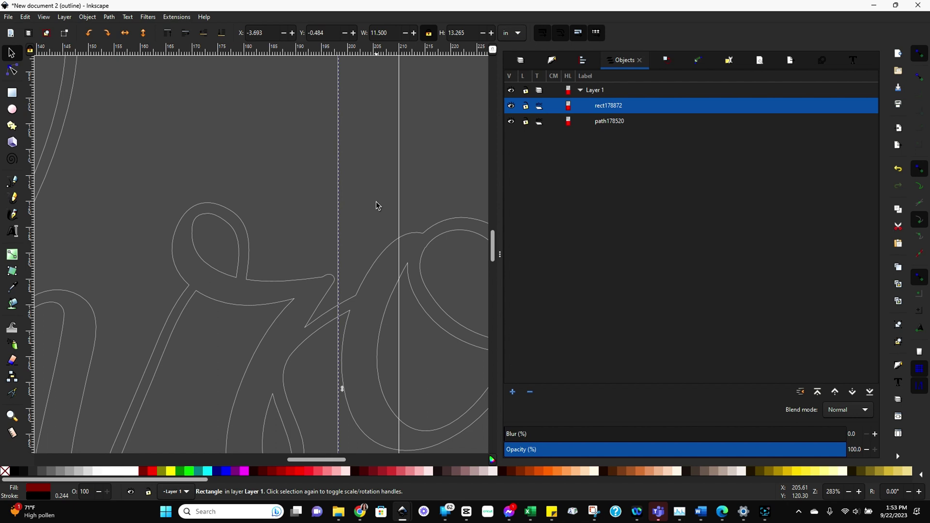
scroll(377, 202, "down", 4)
scroll(378, 206, "down", 2)
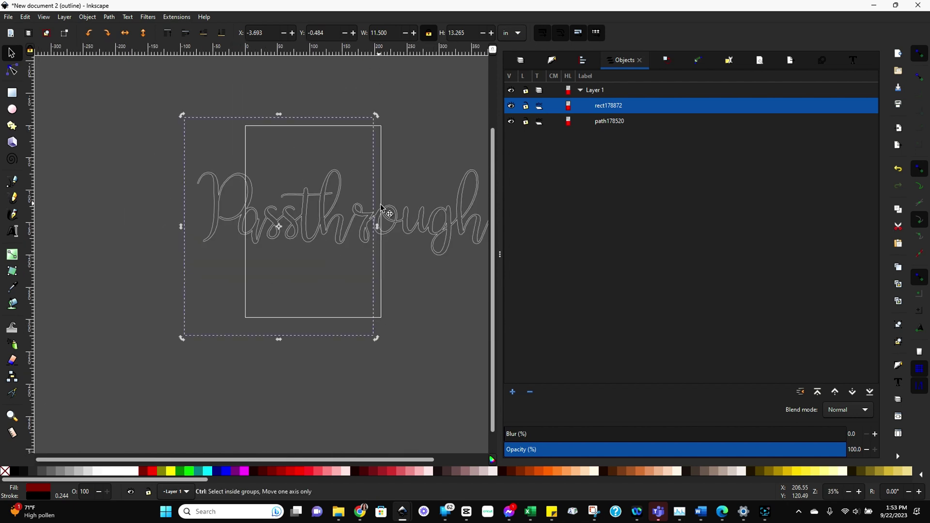
Step: Copy-paste the rectangle and snap the copy to X 7.798 in, covering the word's right part
left_click(419, 304)
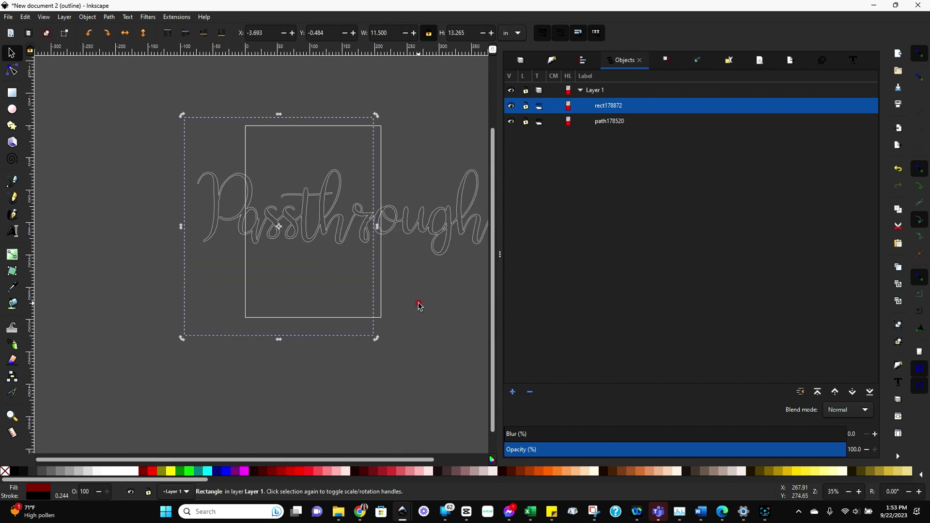
left_click(345, 338)
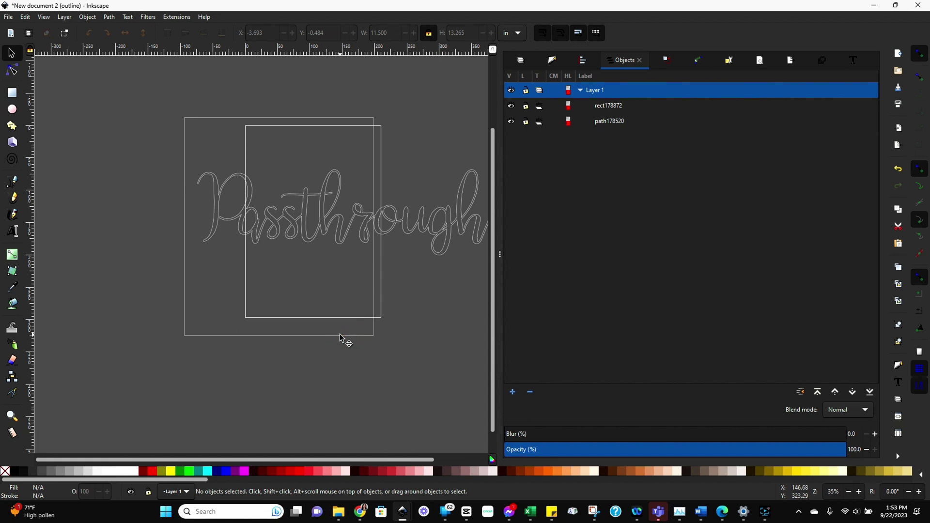
left_click(341, 335)
key("ctrl+c")
key("ctrl+v")
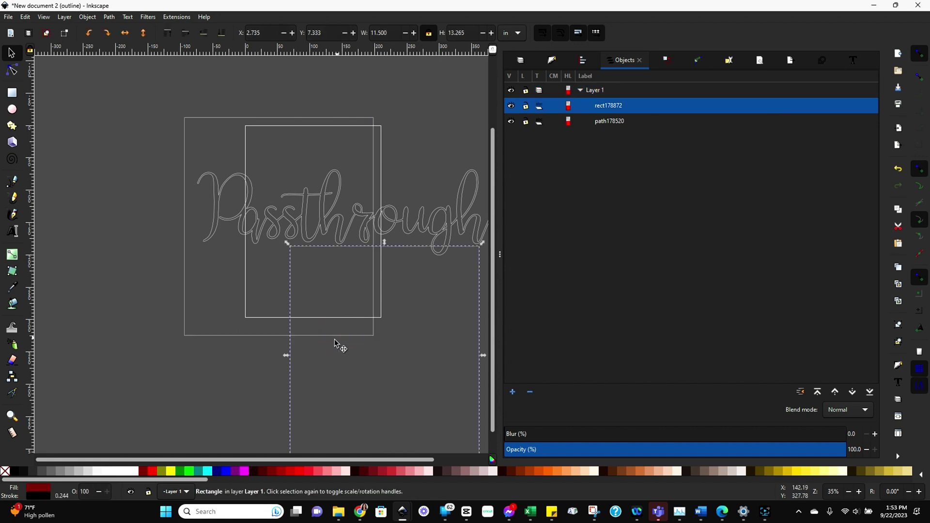
left_click_drag(290, 403, 387, 277)
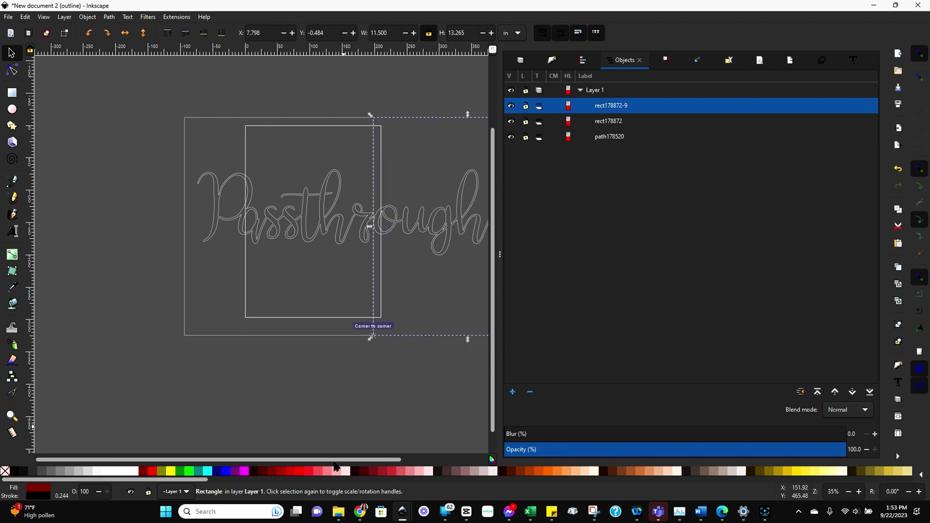
left_click_drag(316, 457, 399, 477)
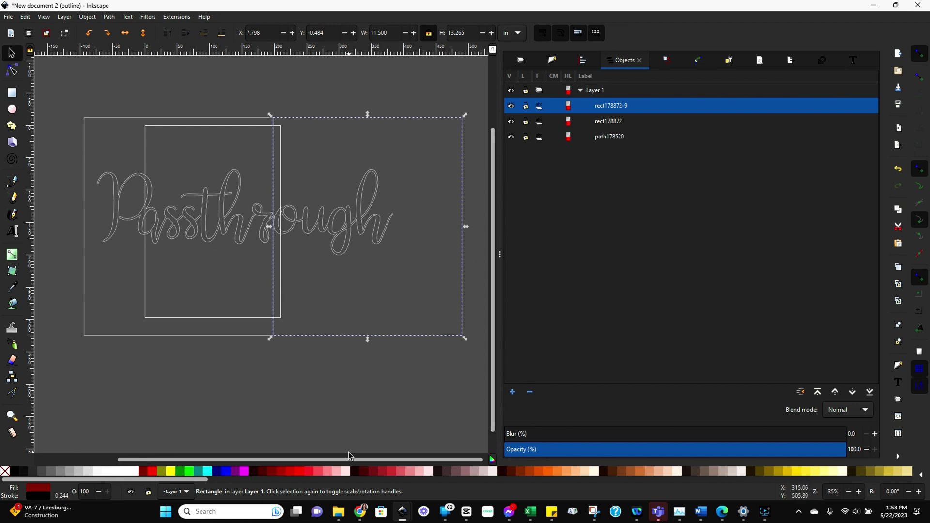
left_click_drag(336, 459, 291, 459)
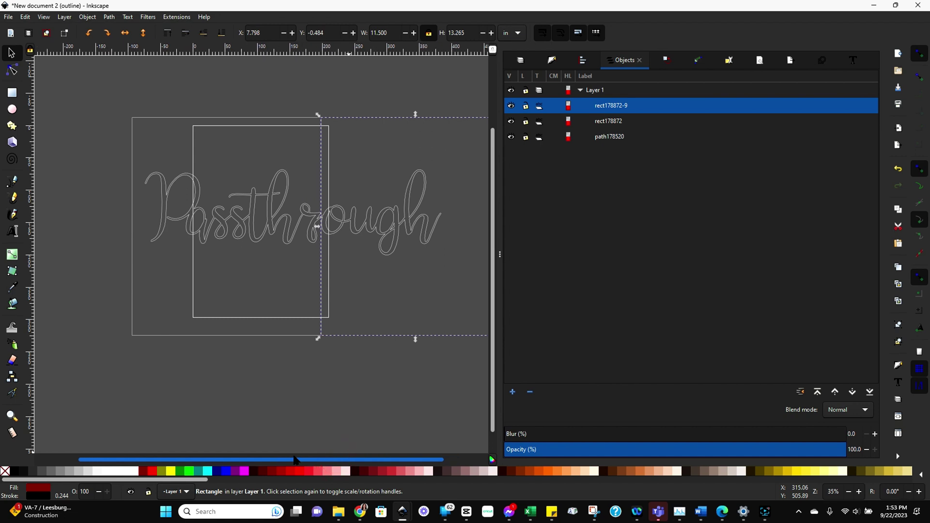
Step: Draw two small registration rectangles at the seam, one below and one above the word
left_click(343, 409)
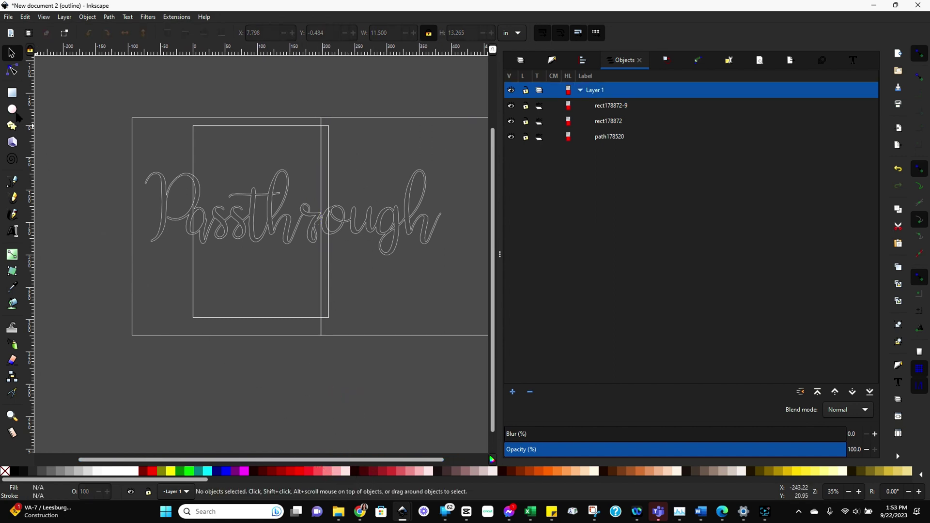
left_click(12, 93)
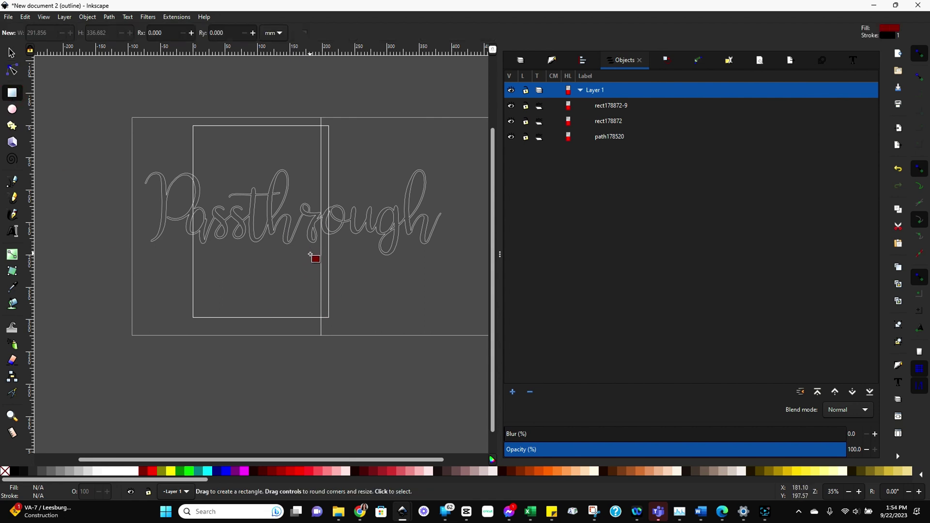
left_click_drag(311, 259, 335, 267)
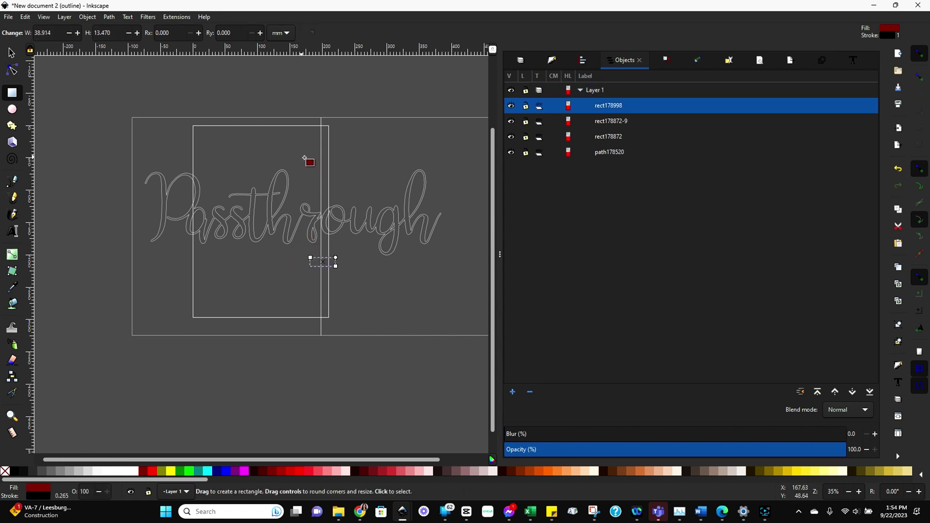
left_click_drag(304, 156, 335, 165)
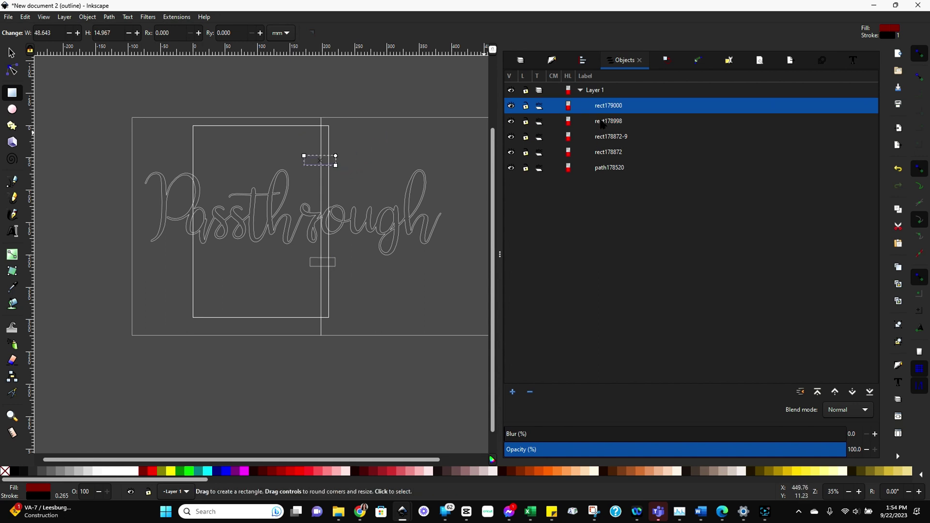
Step: Select path178520 plus rect179000 and rect178998 together in the Objects panel
key("shift")
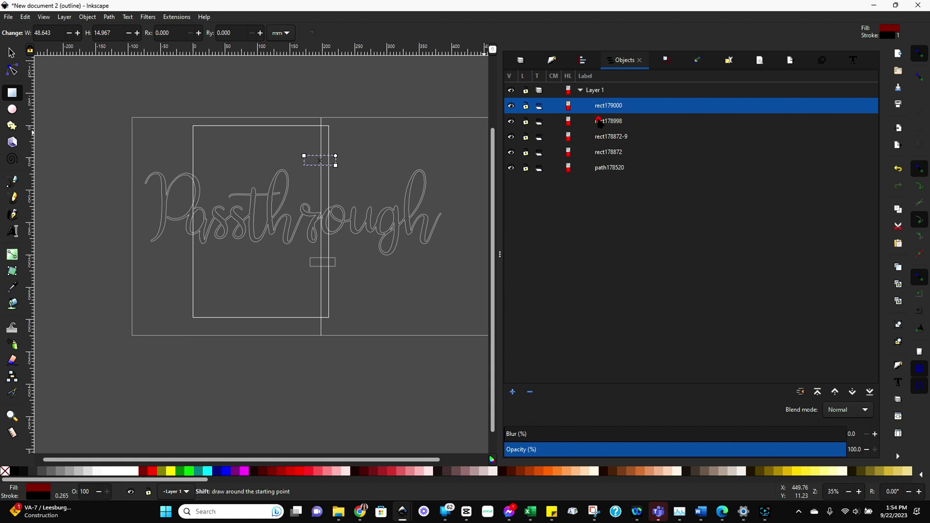
left_click(601, 122, "shift")
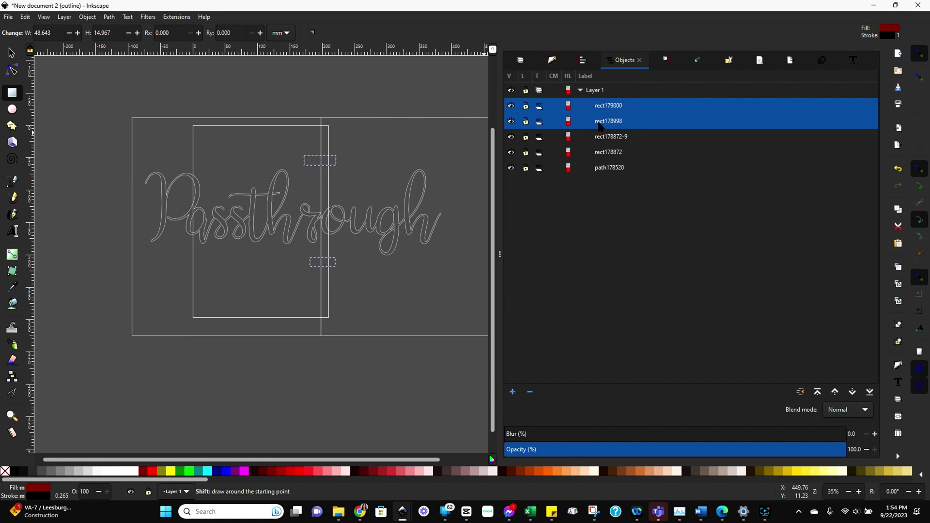
left_click(420, 388)
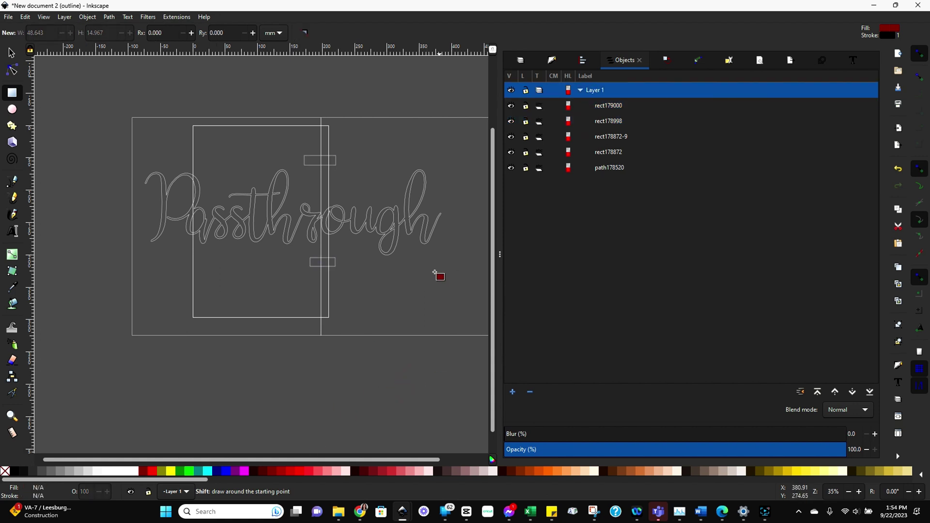
left_click(608, 108)
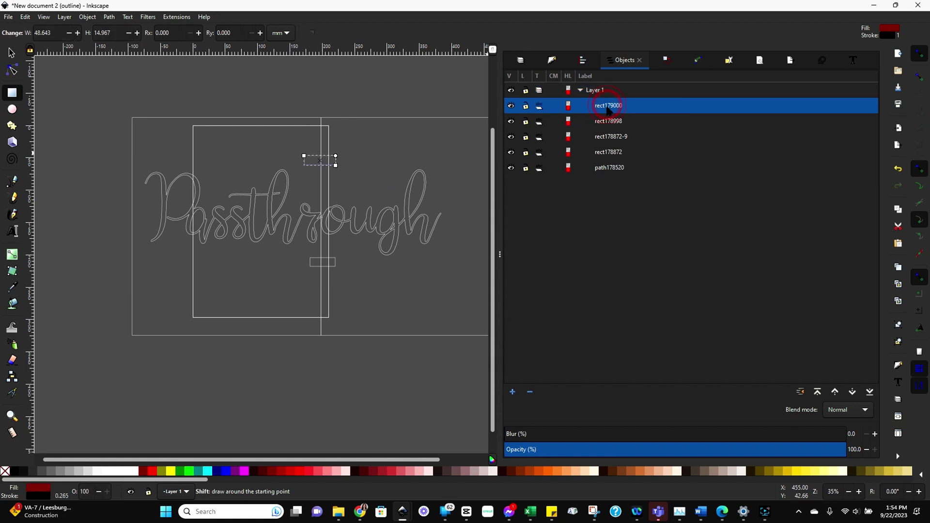
left_click(602, 125)
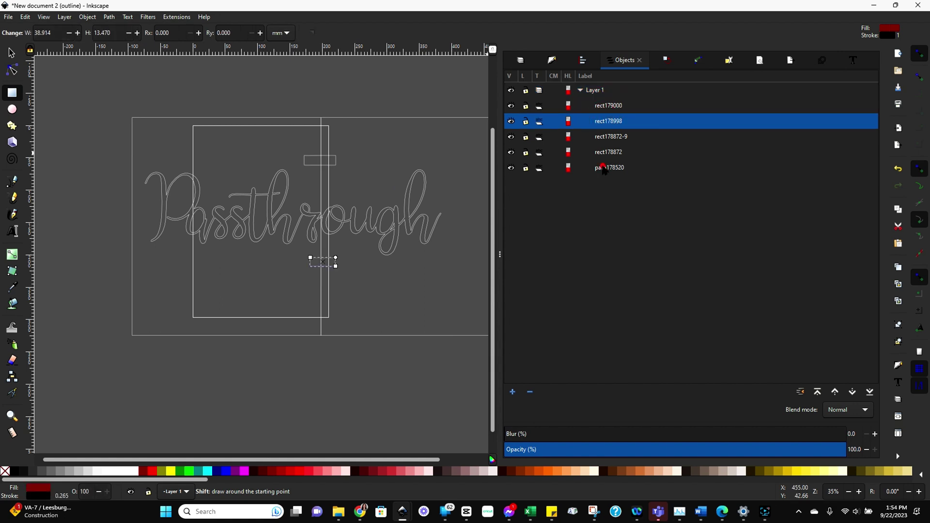
left_click(603, 168)
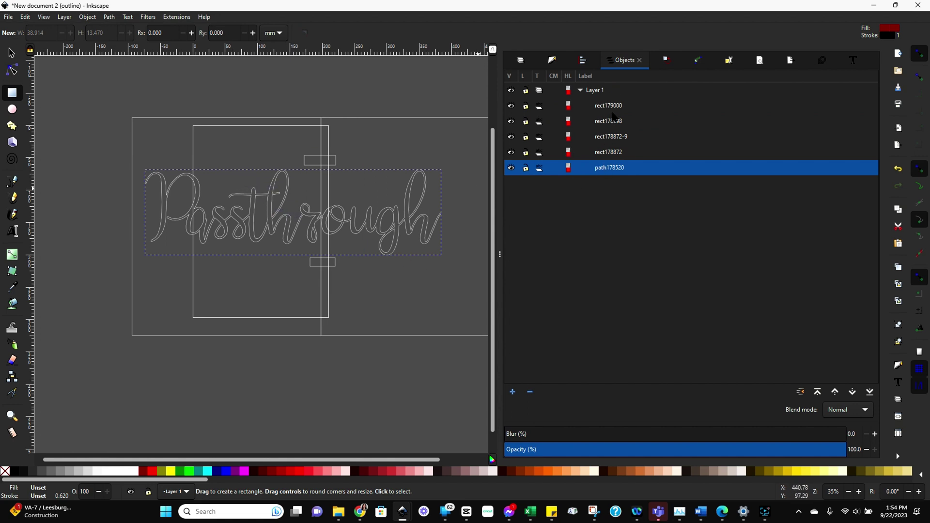
left_click(608, 106, "ctrl")
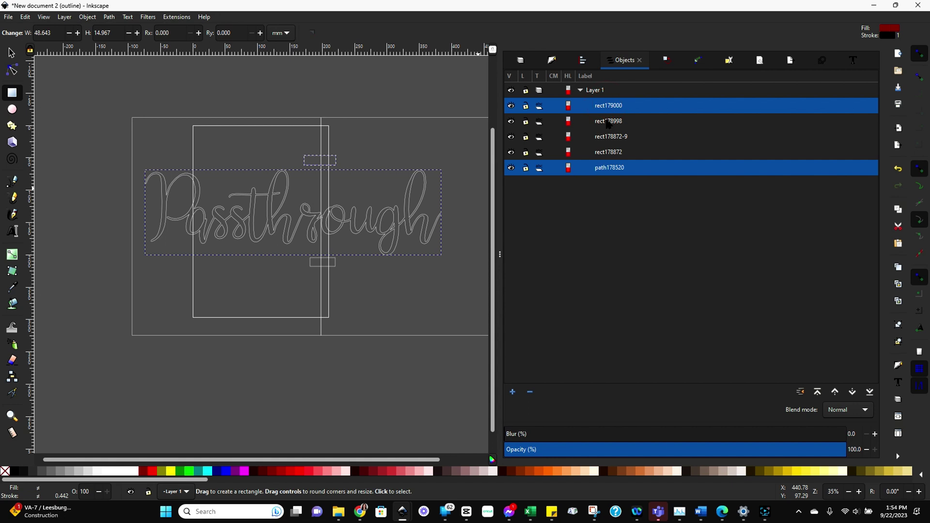
left_click(607, 127, "ctrl")
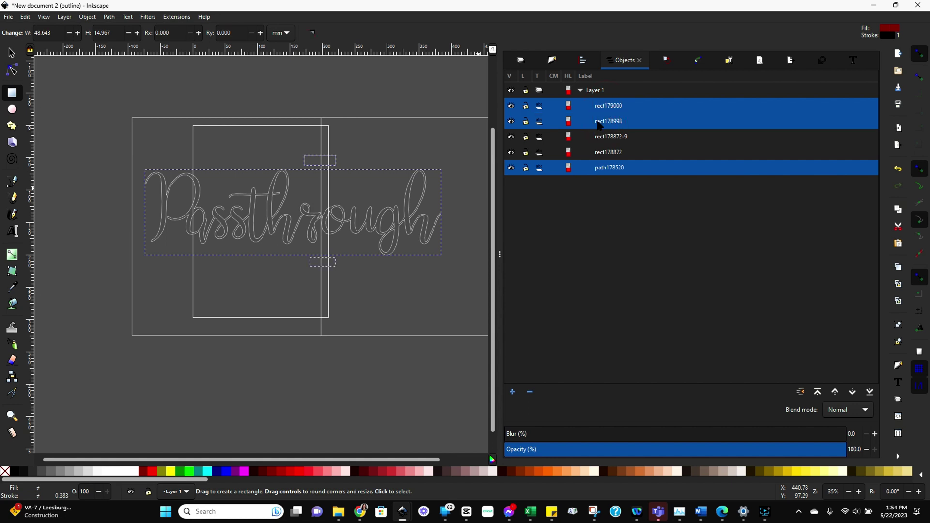
Step: Union rect179000 and rect178998 into the Passthrough path path178520
left_click(110, 17)
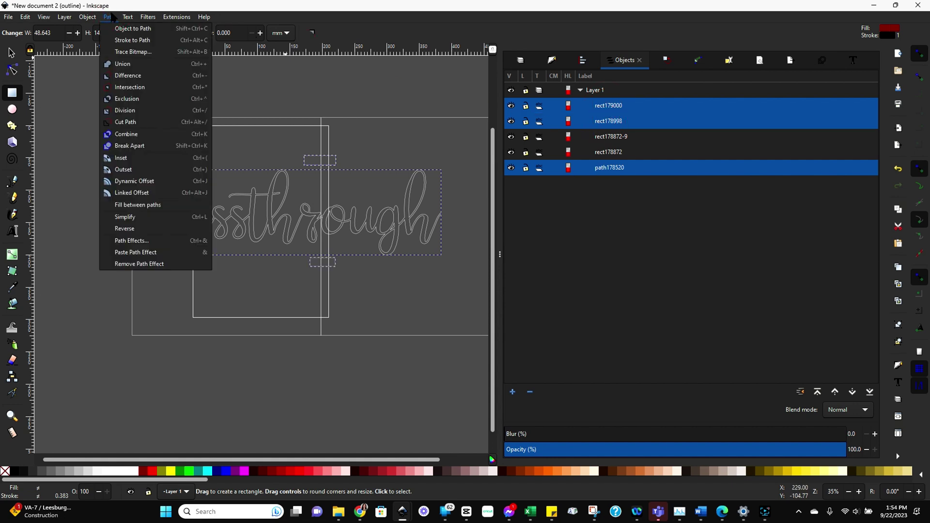
left_click(122, 63)
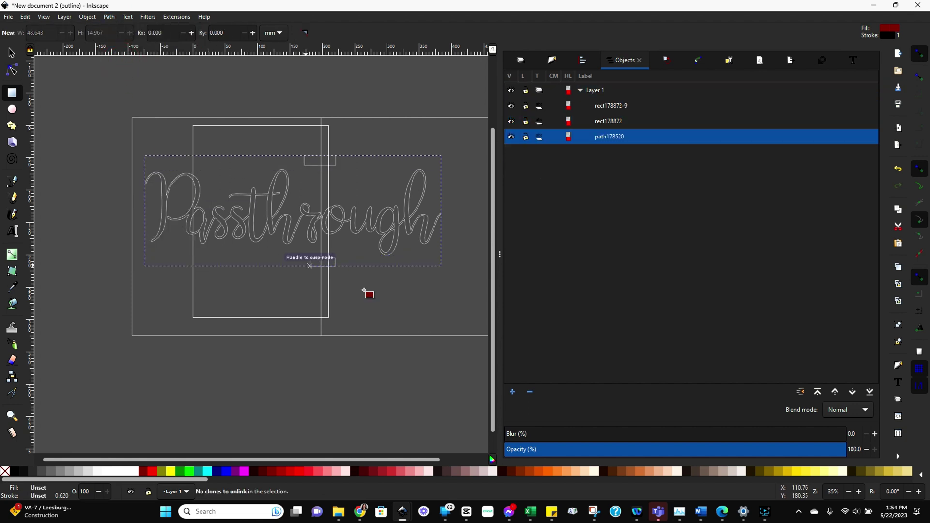
left_click_drag(608, 136, 556, 263)
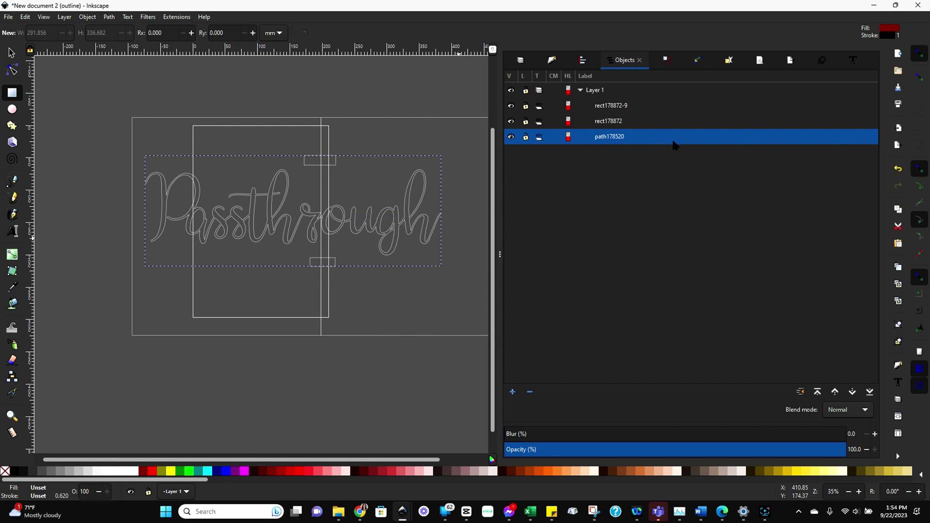
Step: Paste a duplicate of the merged lettering, path178520-3, and drag it over the original
key("ctrl+v")
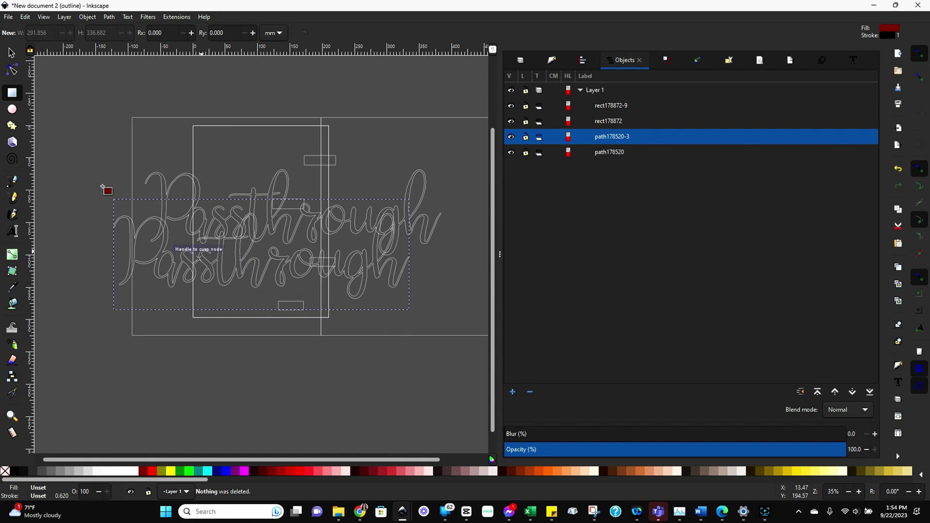
left_click(12, 53)
left_click_drag(262, 242, 325, 231)
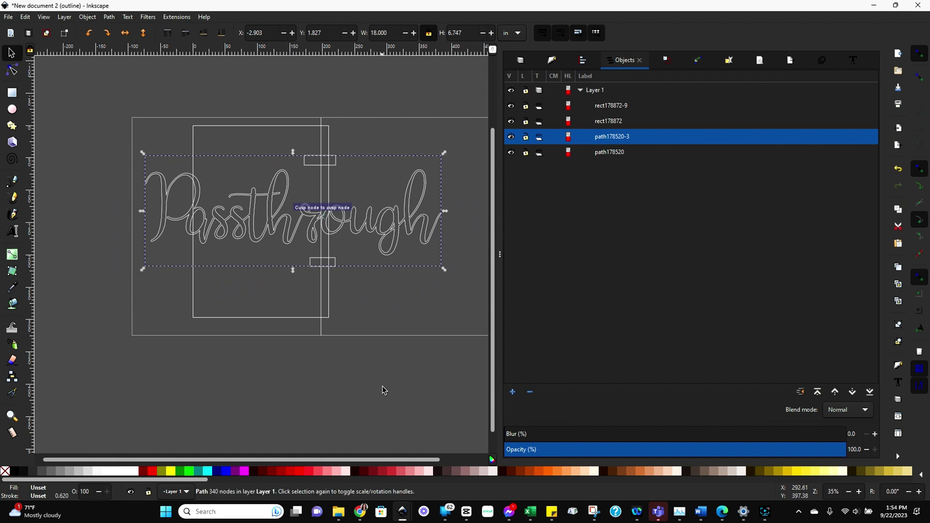
left_click(402, 402)
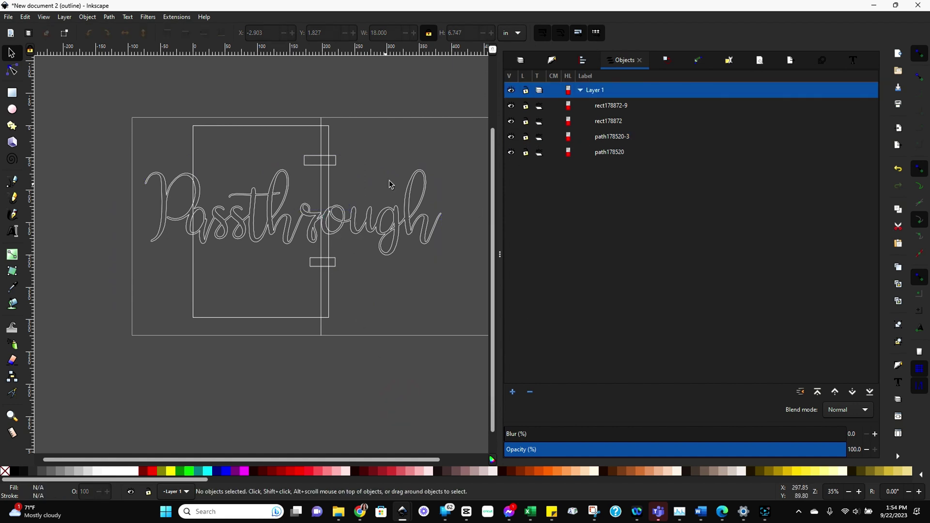
Step: Select both lettering paths and centre them on vertical and horizontal axes in Align and Distribute
left_click(629, 148)
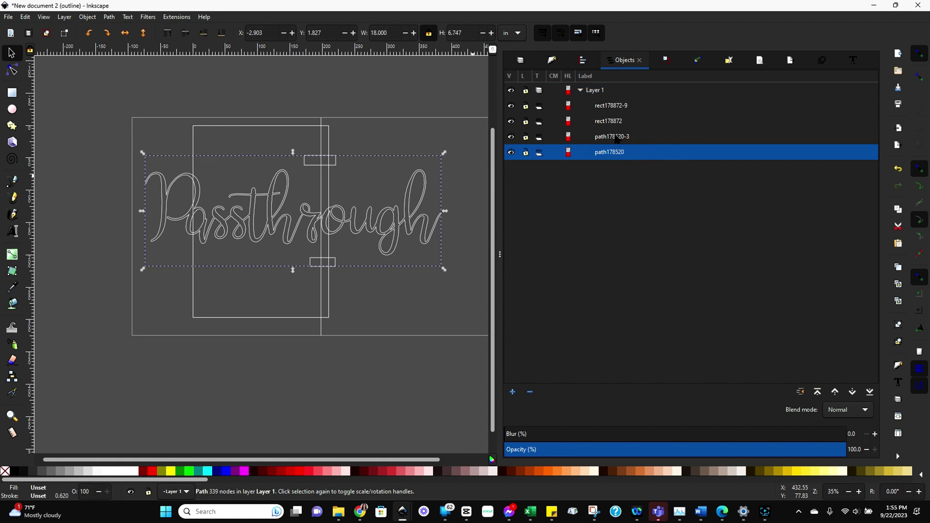
left_click(616, 137, "shift")
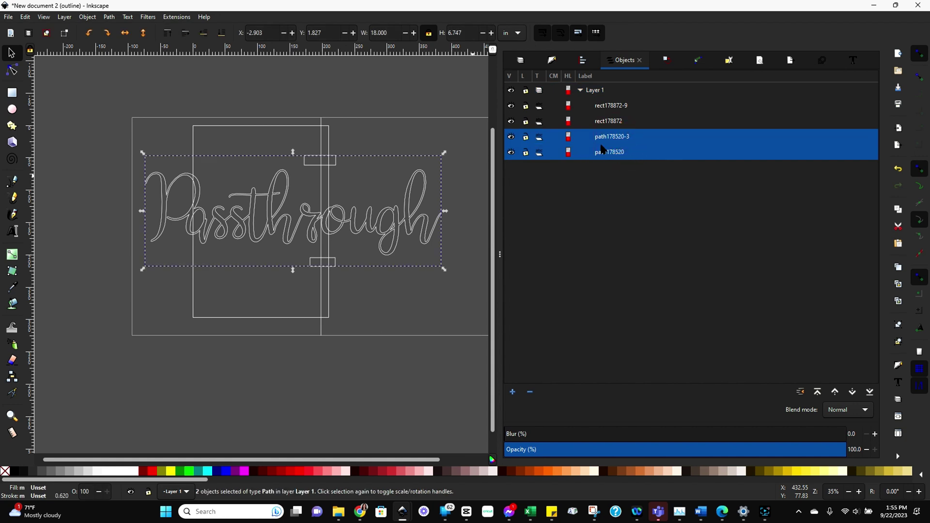
left_click(582, 60)
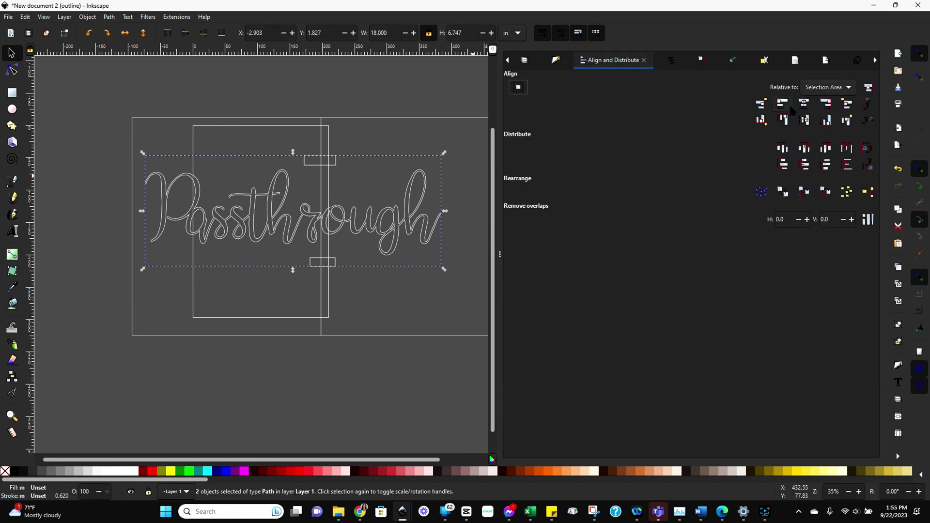
left_click(804, 103)
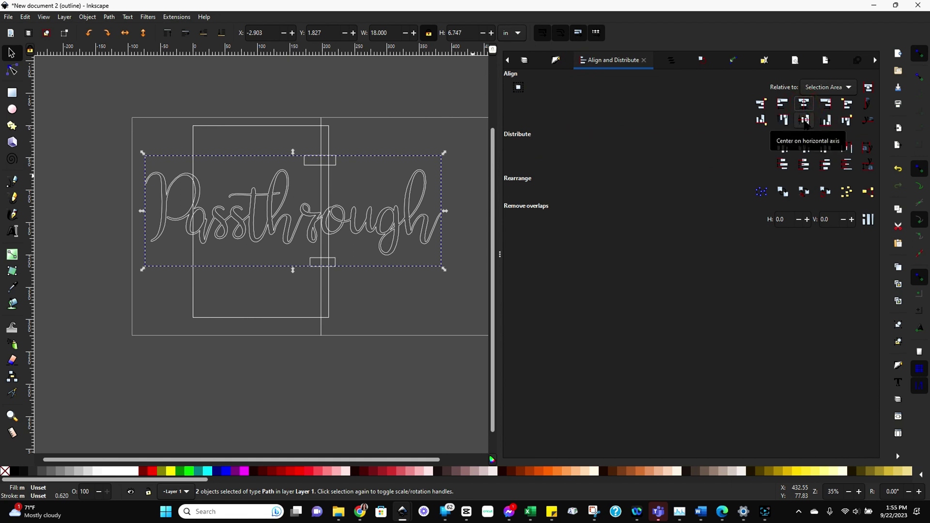
left_click(804, 122)
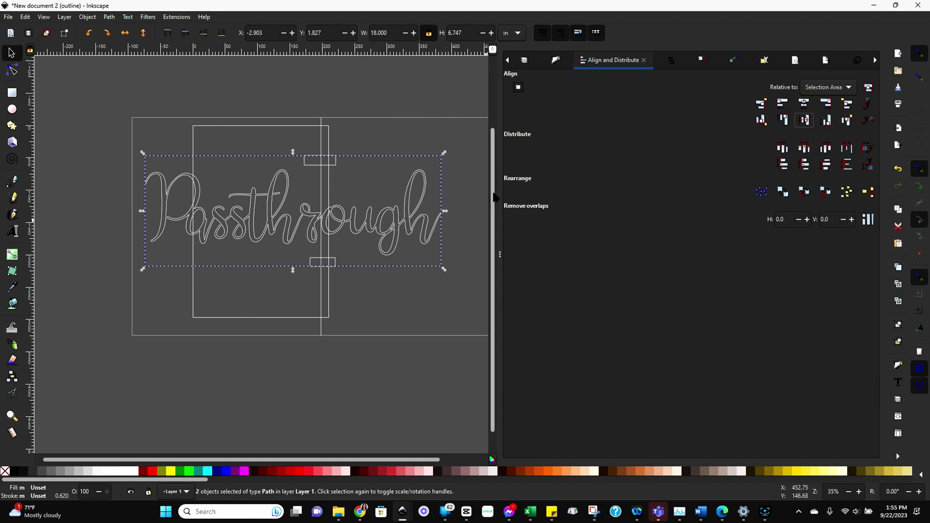
Step: Subtract the left bed rectangle from the original lettering with Path > Difference, leaving 'ough'
left_click(339, 402)
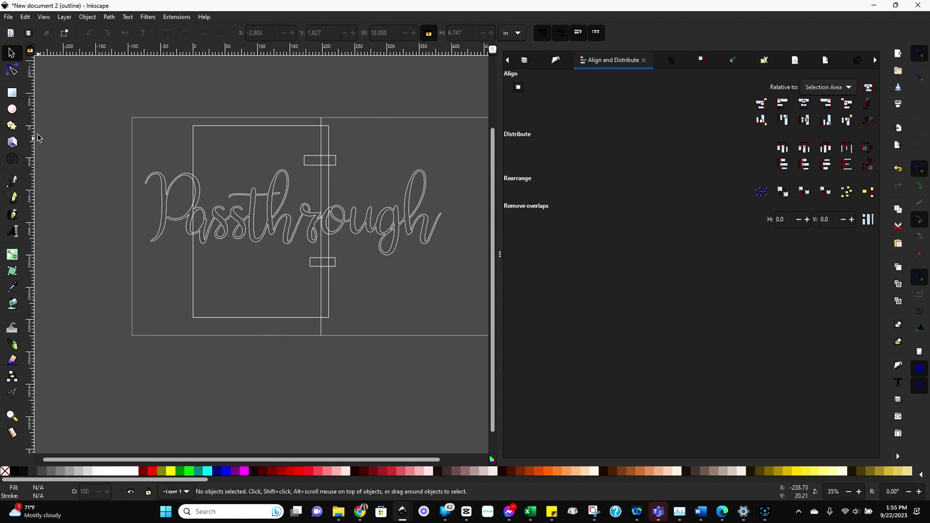
left_click(350, 338)
left_click(296, 338)
left_click(672, 59)
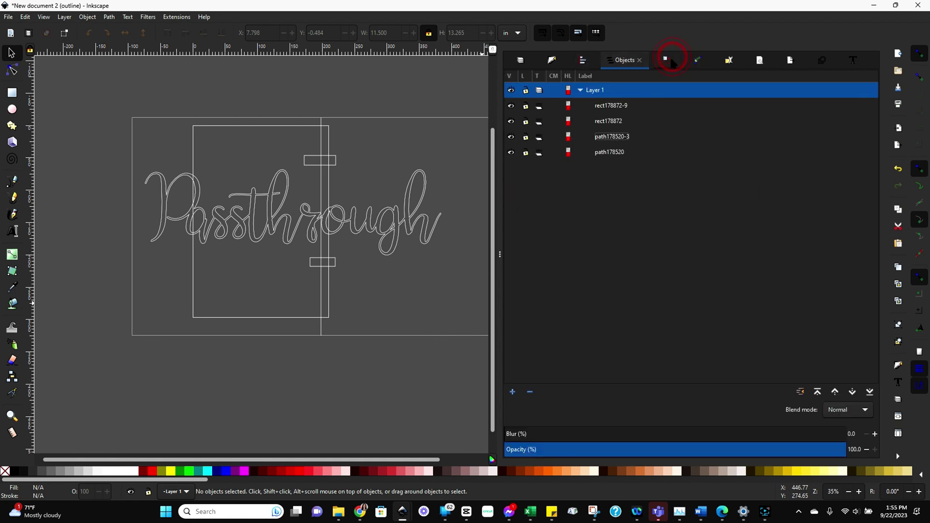
left_click(608, 155)
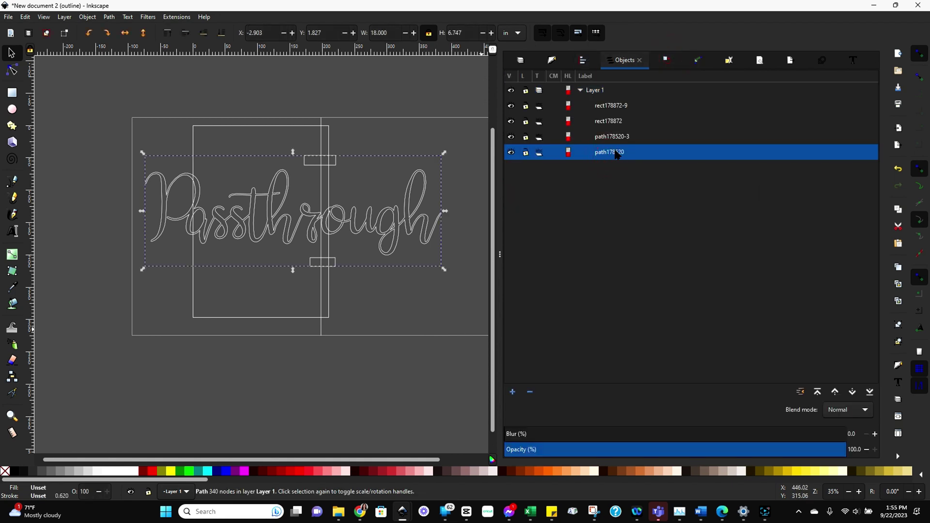
left_click(605, 124, "ctrl")
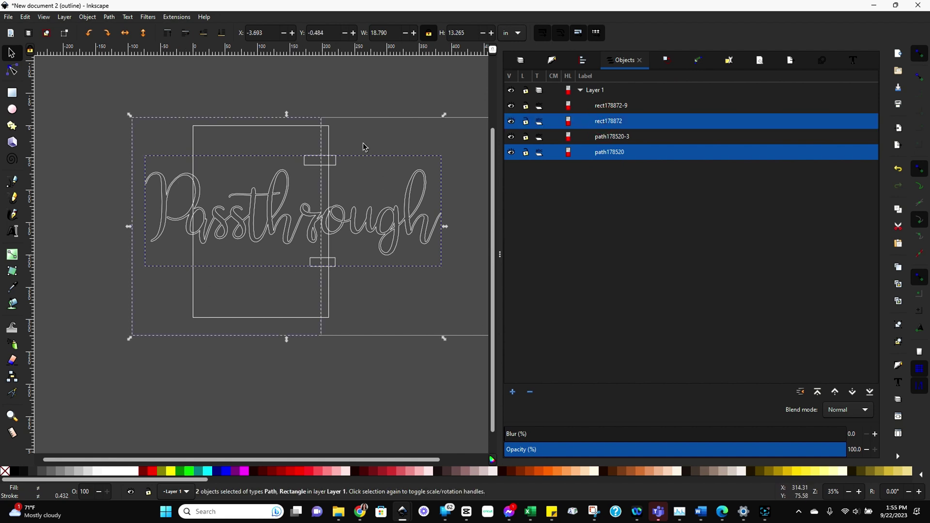
left_click(107, 17)
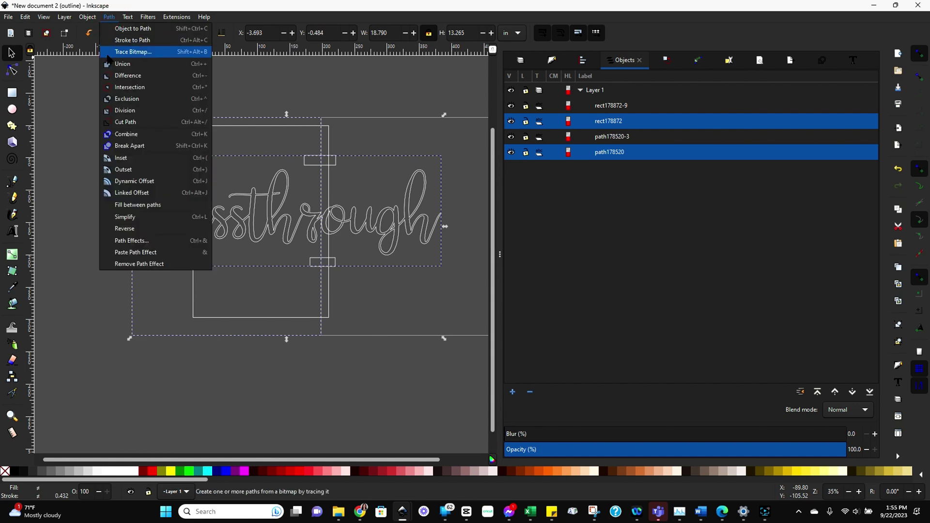
left_click(116, 76)
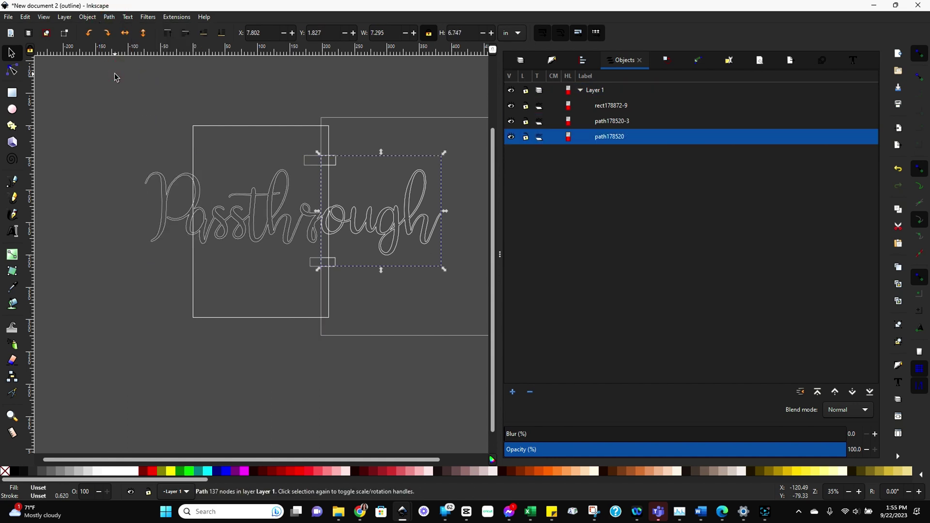
Step: Subtract the right bed rectangle from the duplicate lettering with Difference, leaving 'Passthr'
left_click(585, 178)
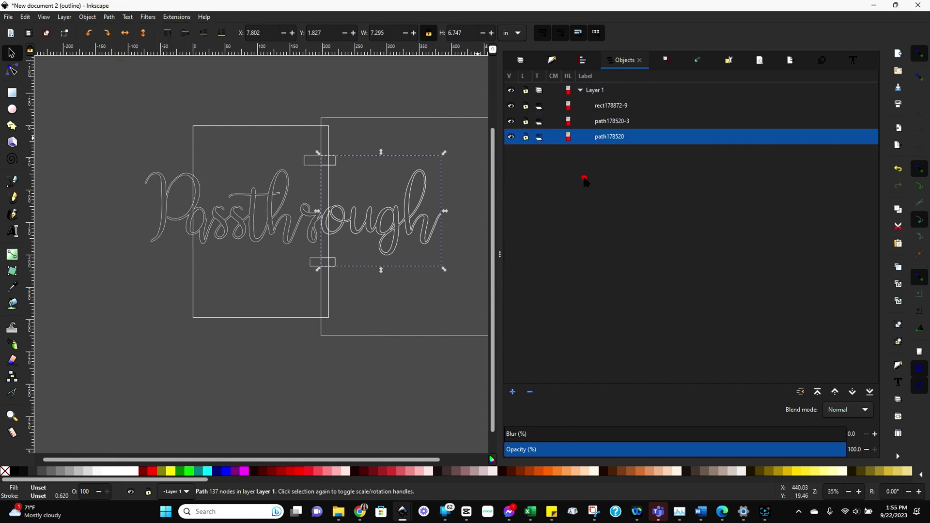
left_click(605, 124)
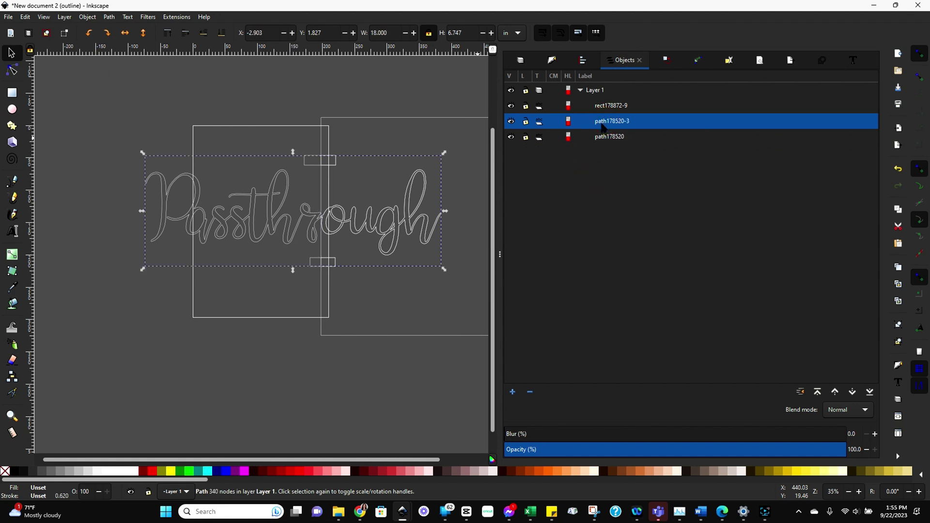
left_click(609, 107, "ctrl")
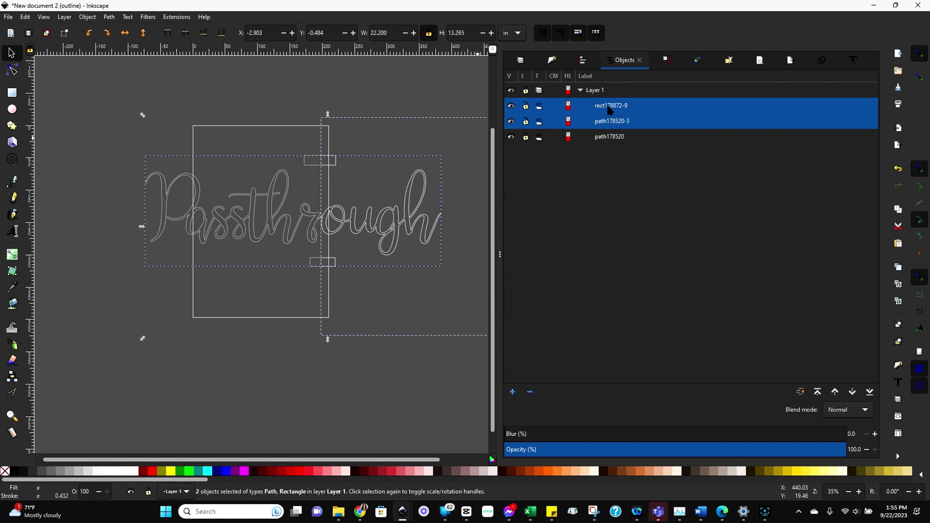
left_click(109, 18)
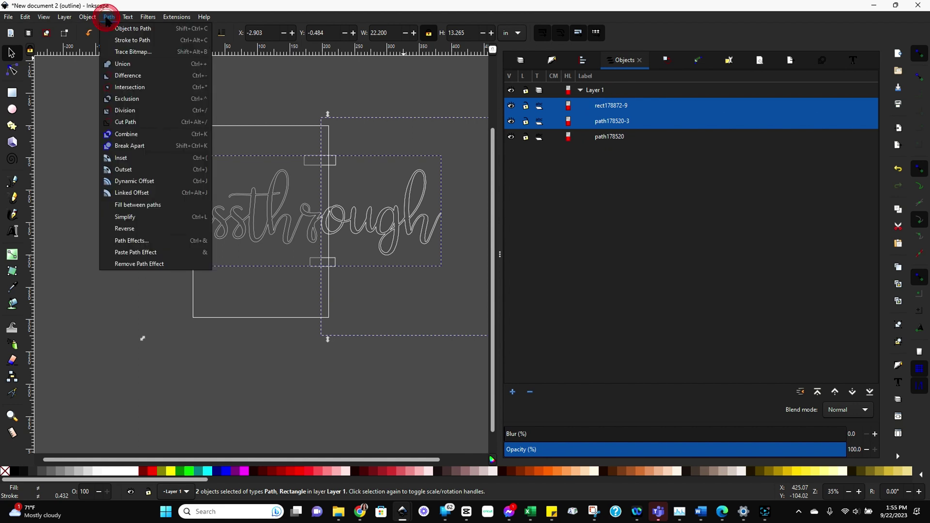
left_click(114, 74)
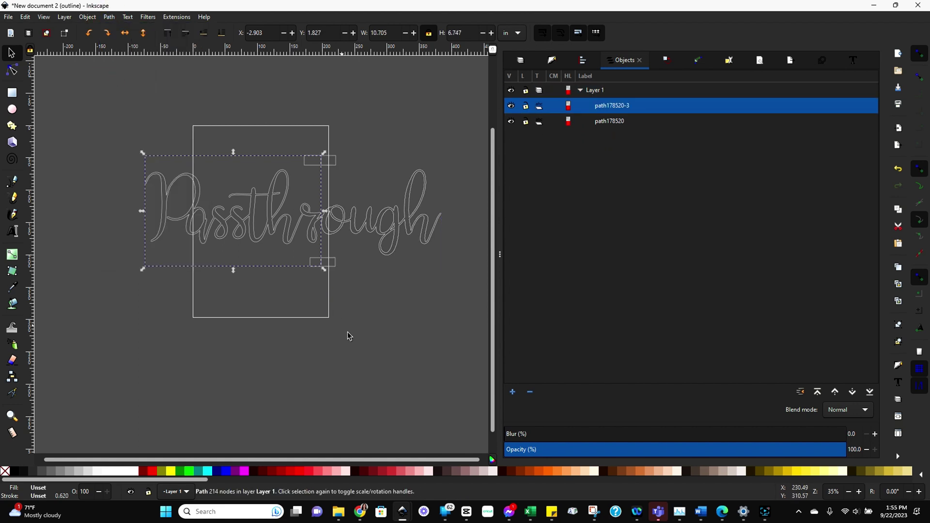
Step: Pull the 'ough' half further right and shift 'Passthr' slightly right to separate them
left_click(377, 329)
left_click_drag(380, 218, 412, 224)
mouse_move(275, 231)
left_mouse_down()
mouse_move(257, 228)
mouse_move(280, 237)
left_mouse_up()
Step: Dismiss the system Start menu and zoom in on the seam area
scroll(434, 304, "up", 10)
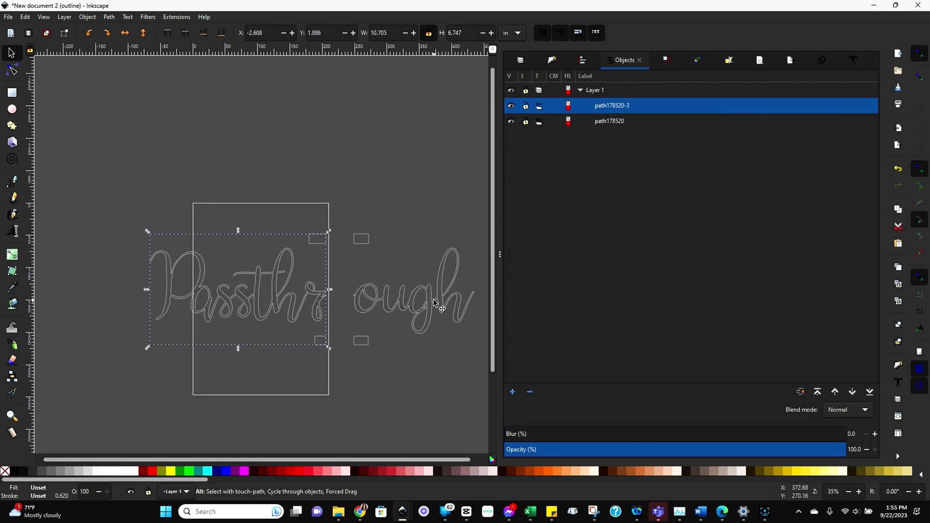
key("super")
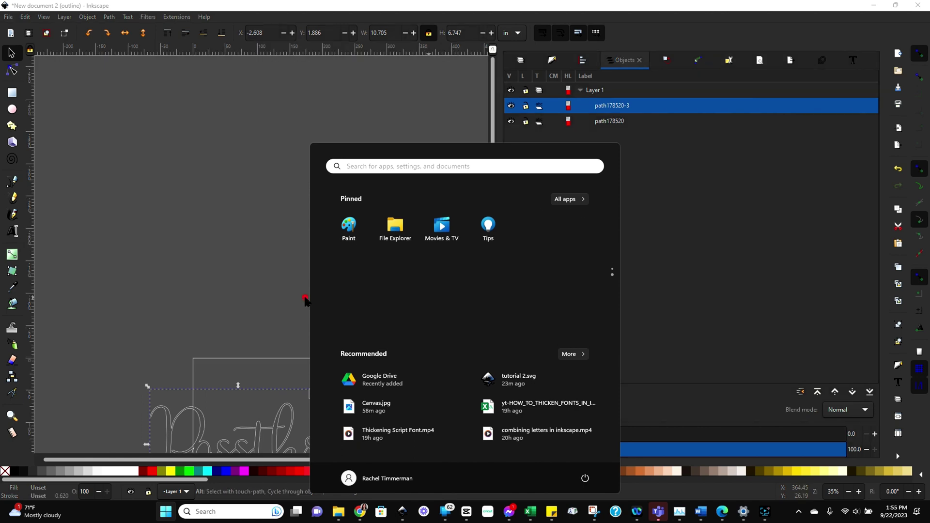
left_click(303, 297)
scroll(485, 262, "down", 12)
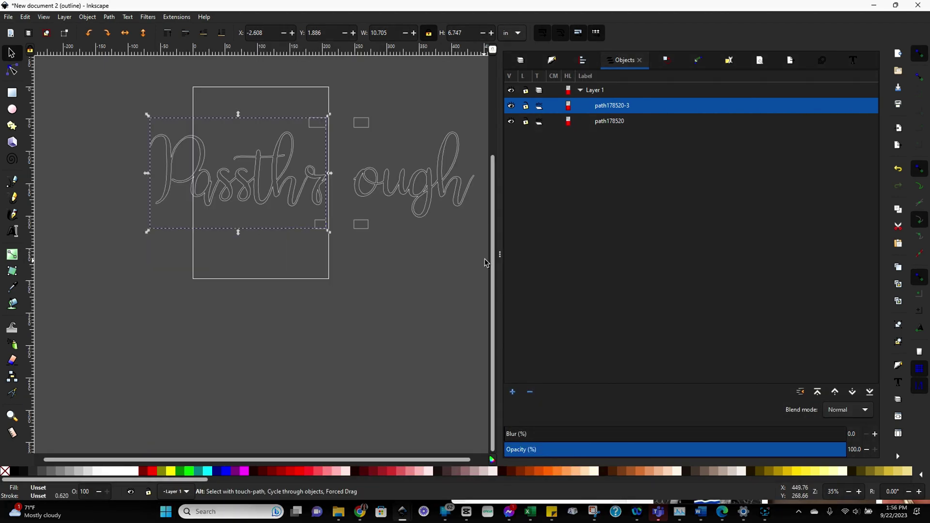
scroll(416, 260, "up", 4, "ctrl")
scroll(315, 326, "up", 12)
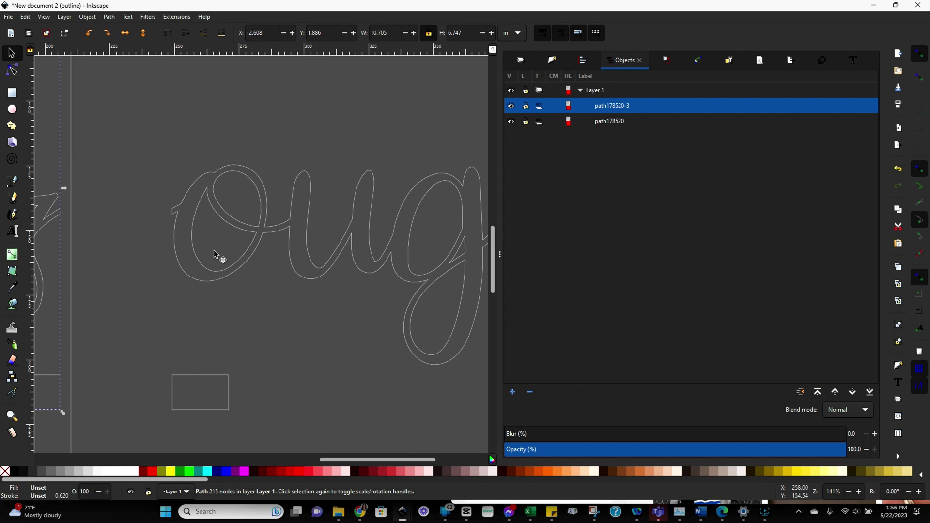
Step: Drag the 'ough' half up-left beside the seam, to X 8.421 in, Y 1.783 in
left_click(256, 267)
left_click(233, 252)
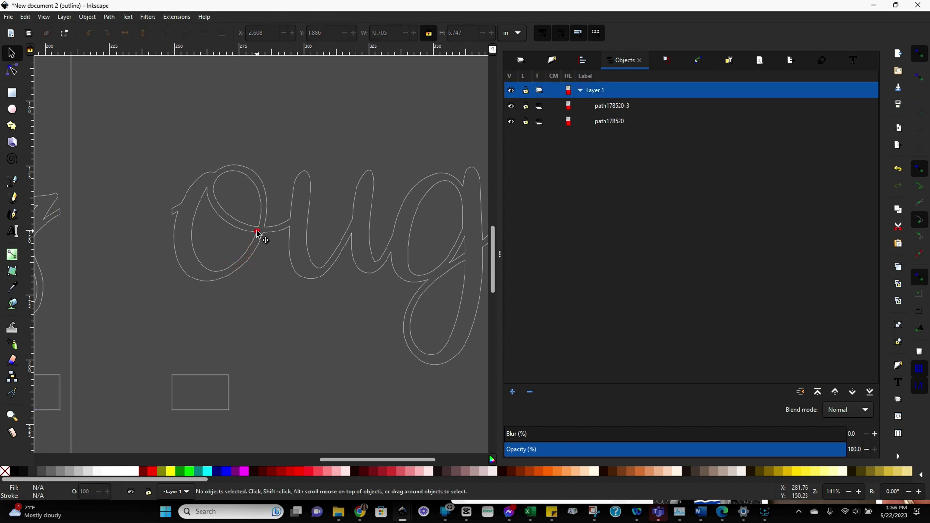
left_click_drag(257, 235, 204, 269)
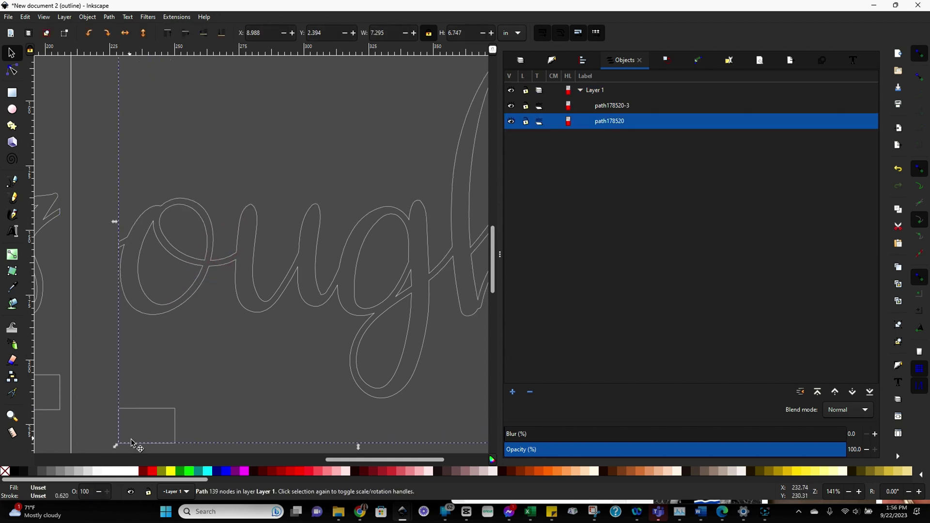
left_click_drag(346, 460, 290, 466)
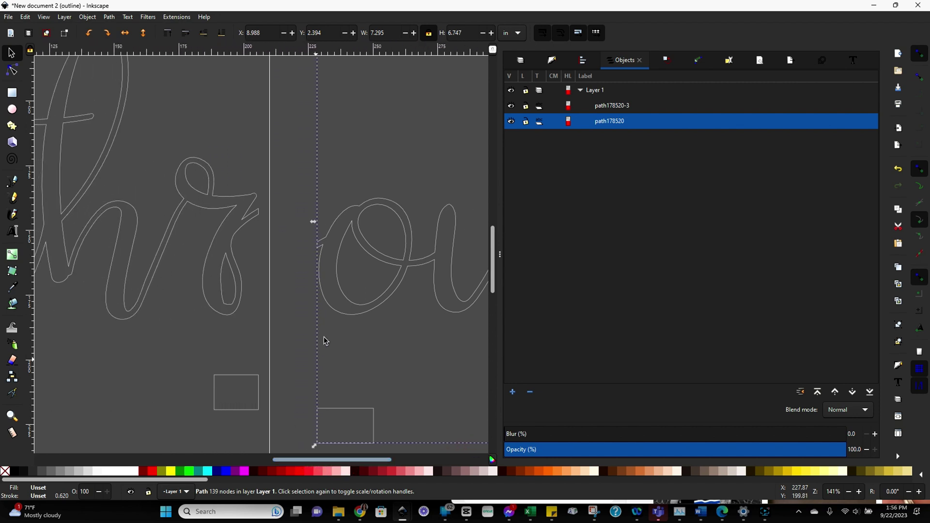
left_click_drag(344, 303, 305, 259)
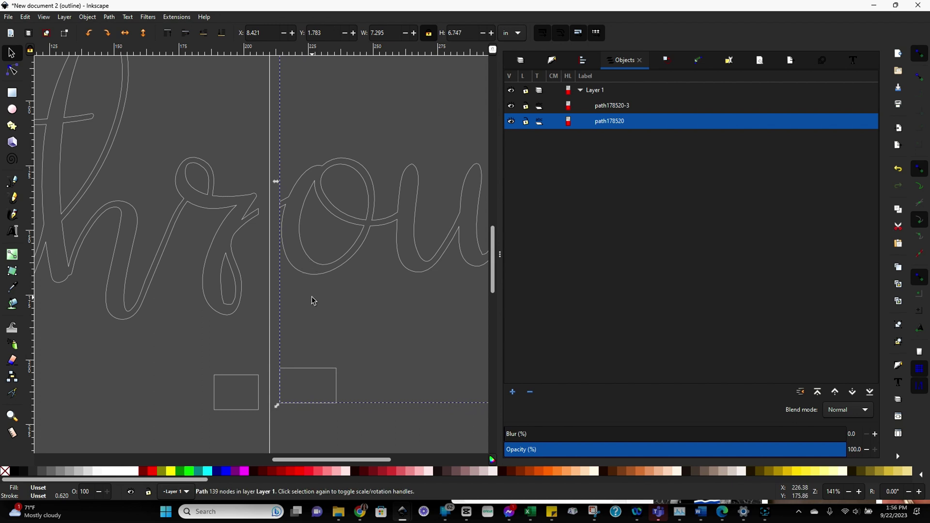
scroll(312, 296, "up", 2)
scroll(285, 251, "up", 4)
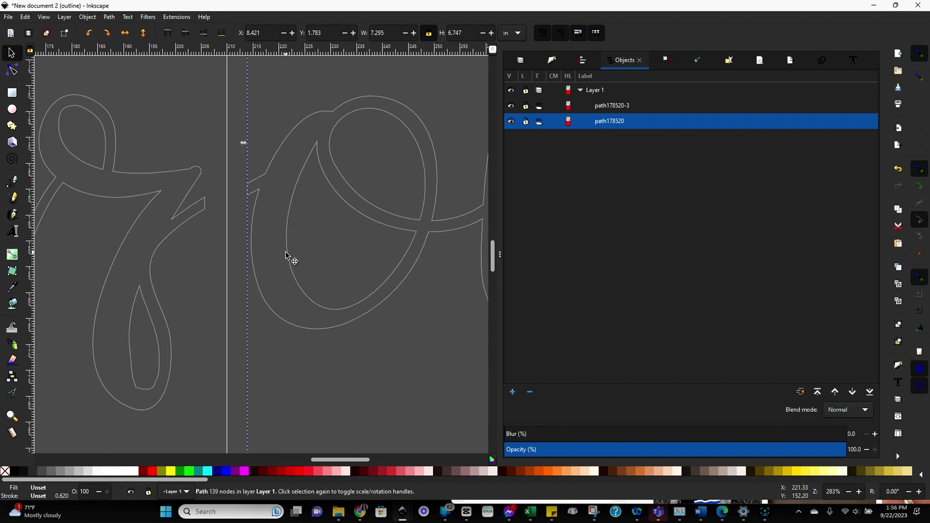
Step: With the Node tool, delete the straight seam segment on the o of 'ough'
left_click(11, 71)
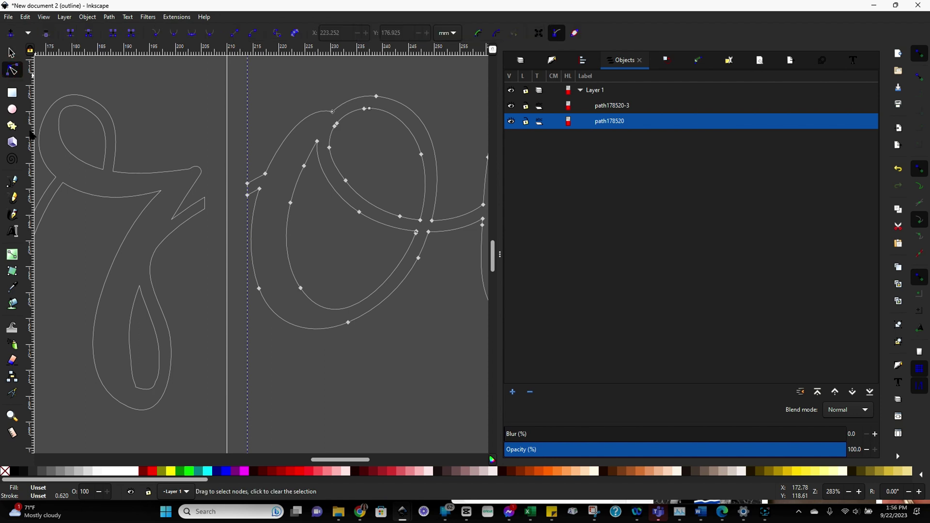
left_click(249, 193)
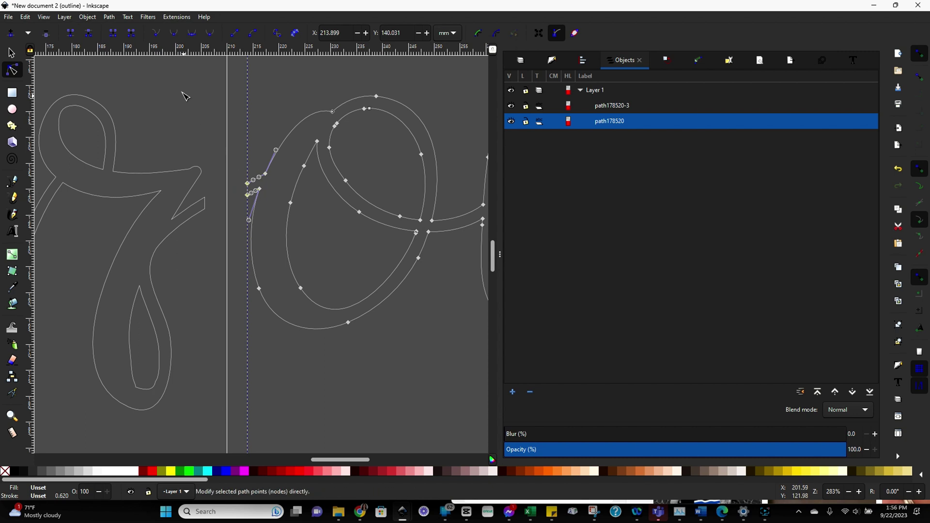
left_click(131, 34)
left_click(279, 370)
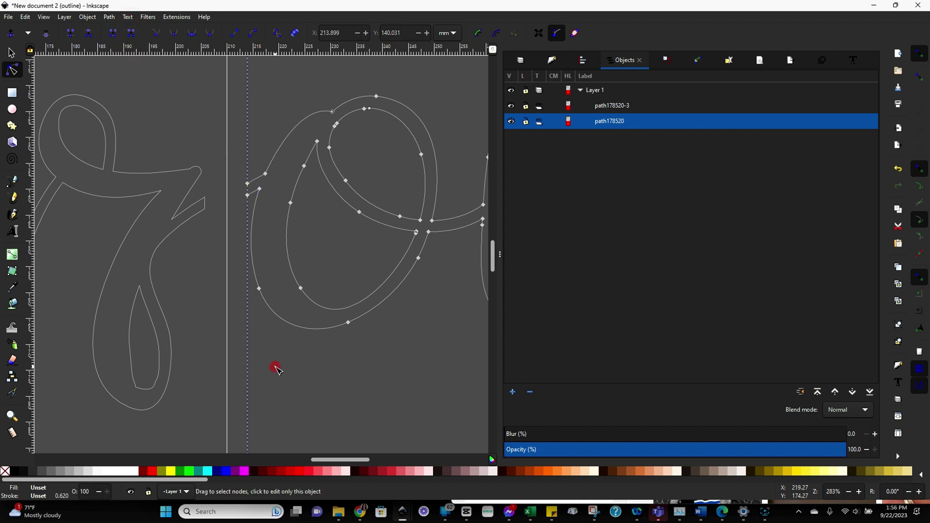
left_click(213, 254)
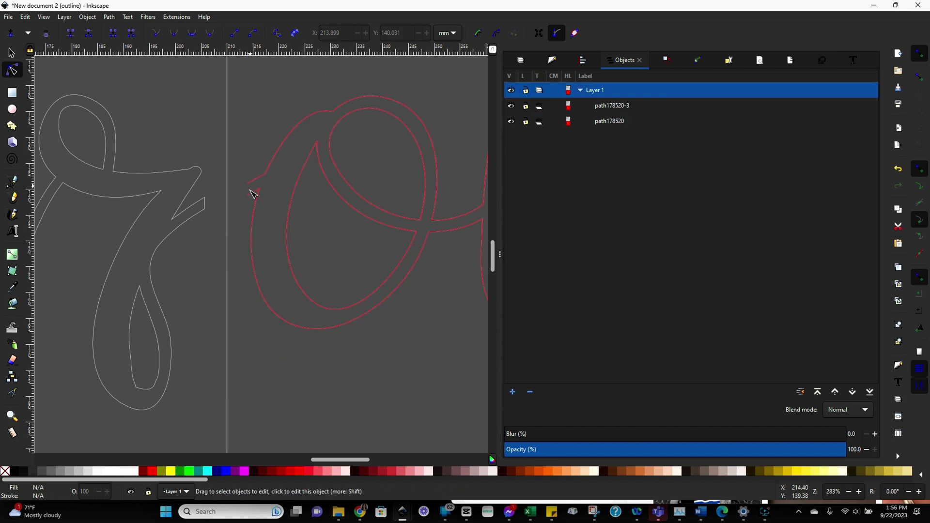
Step: Delete the seam segment at the tip of the r on the 'Passthr' half
left_click(207, 209)
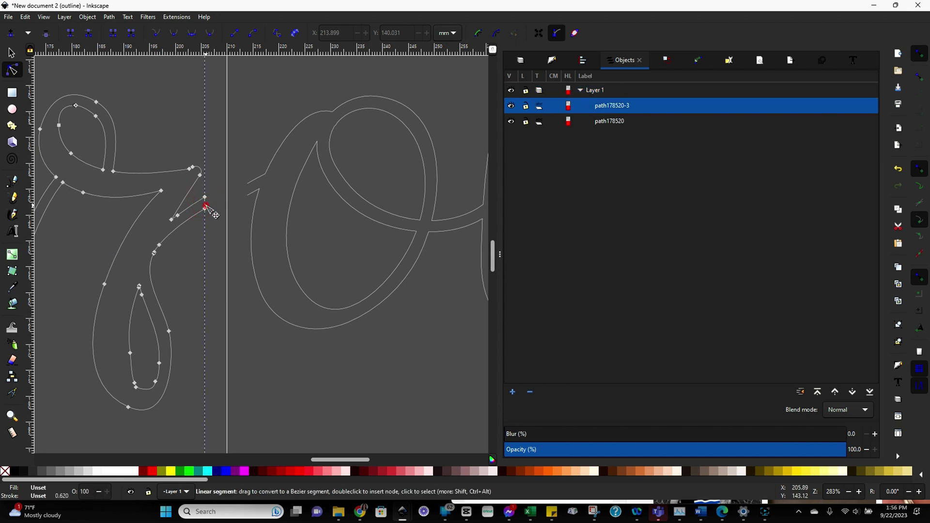
left_click(206, 206)
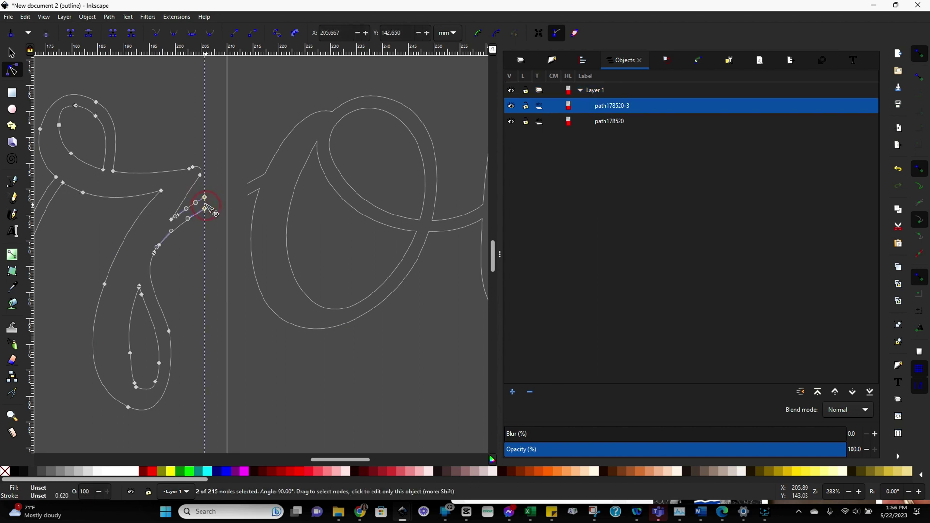
left_click(134, 38)
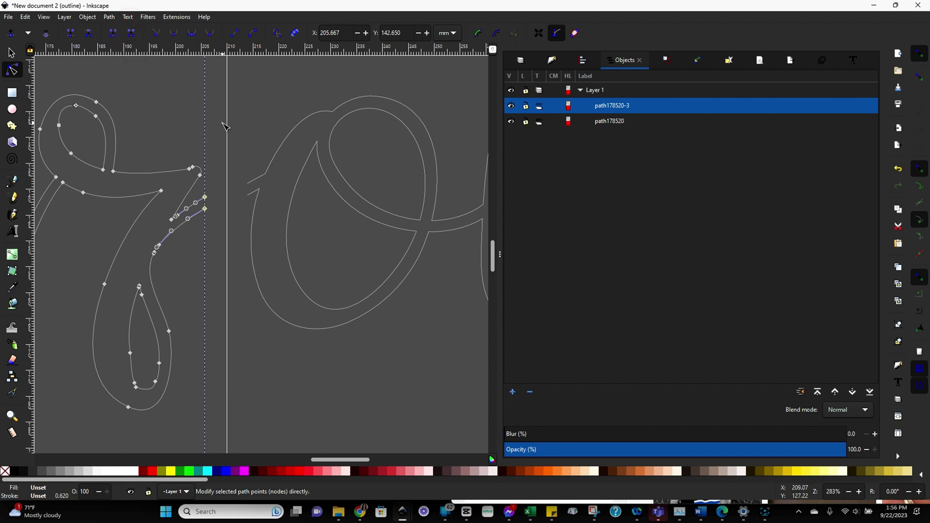
left_click(223, 119)
left_click(221, 149)
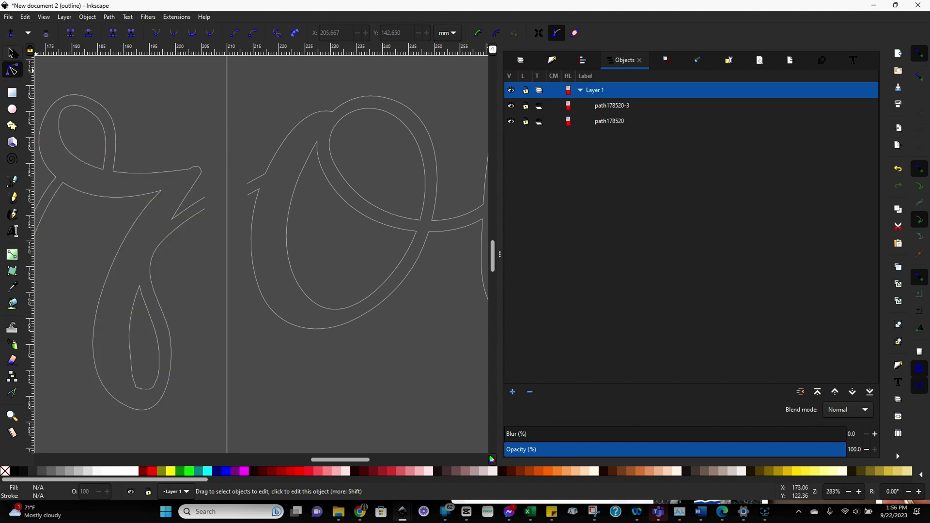
Step: Move the 'ough' half closer to the seam against 'Passthr'
left_click(12, 52)
scroll(204, 267, "down", 2)
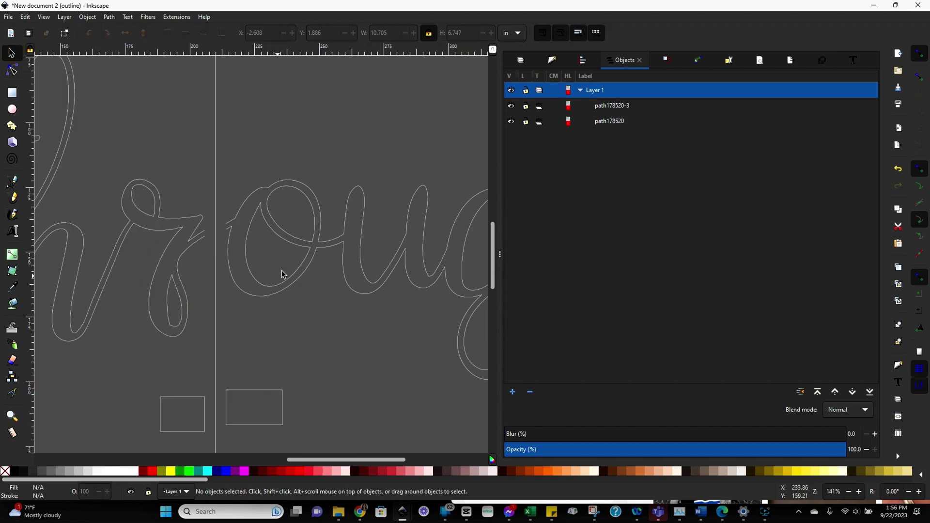
mouse_move(285, 289)
left_mouse_down()
mouse_move(271, 298)
mouse_move(270, 289)
left_mouse_up()
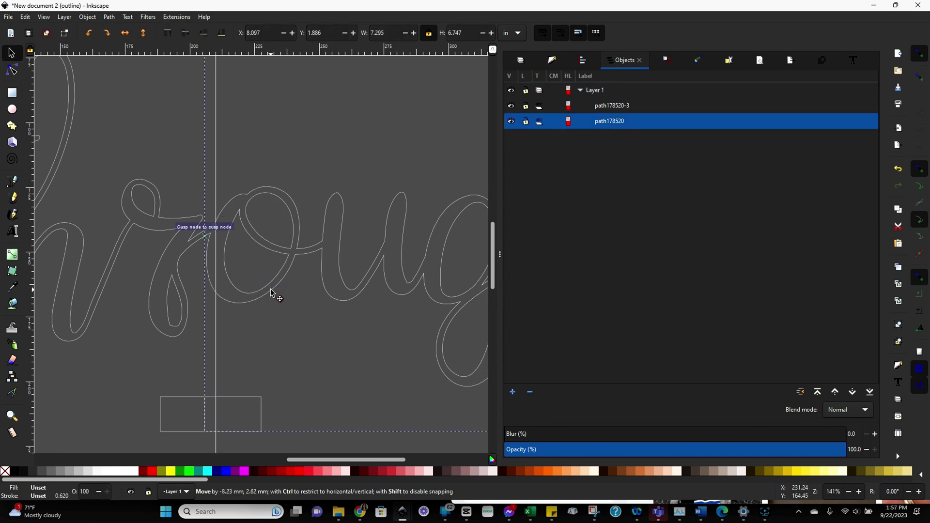
left_click(268, 343)
left_click(281, 339)
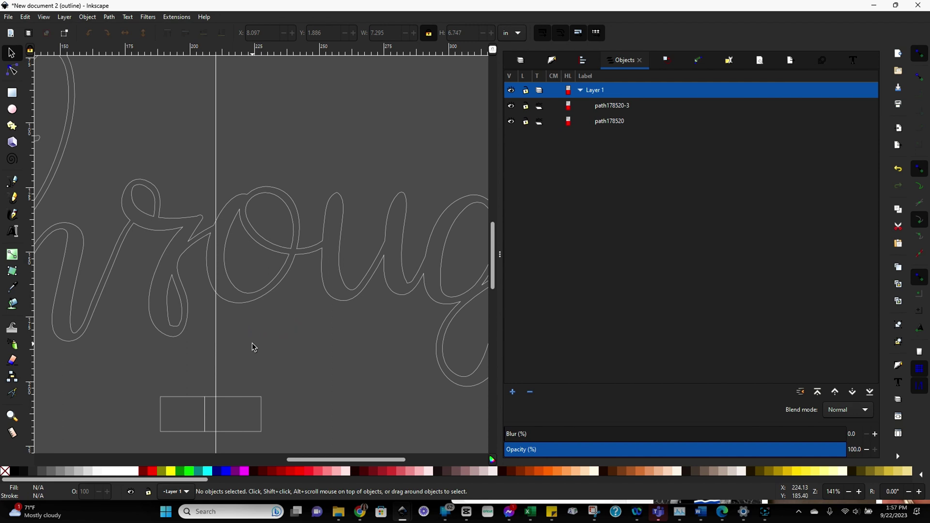
scroll(249, 334, "up", 2)
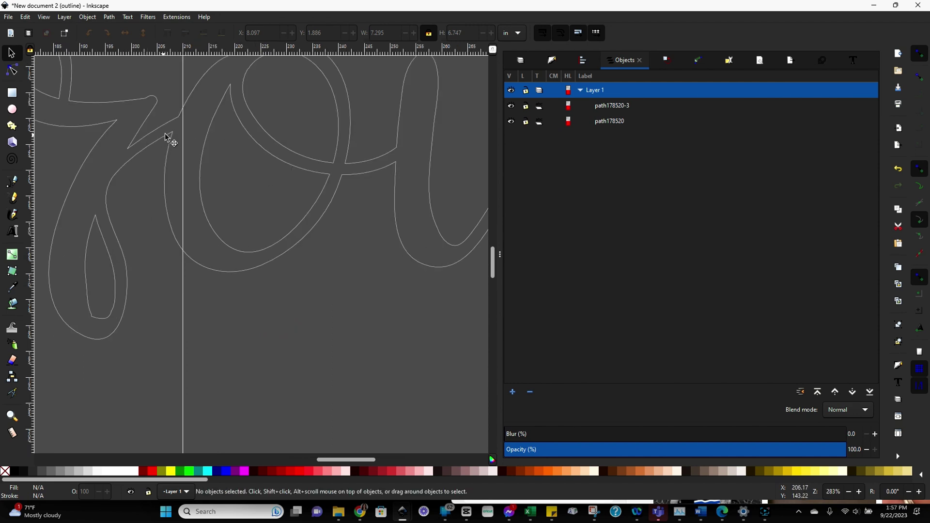
mouse_move(255, 226)
left_mouse_down()
mouse_move(283, 247)
mouse_move(272, 253)
mouse_move(260, 233)
left_mouse_up()
left_click(276, 241)
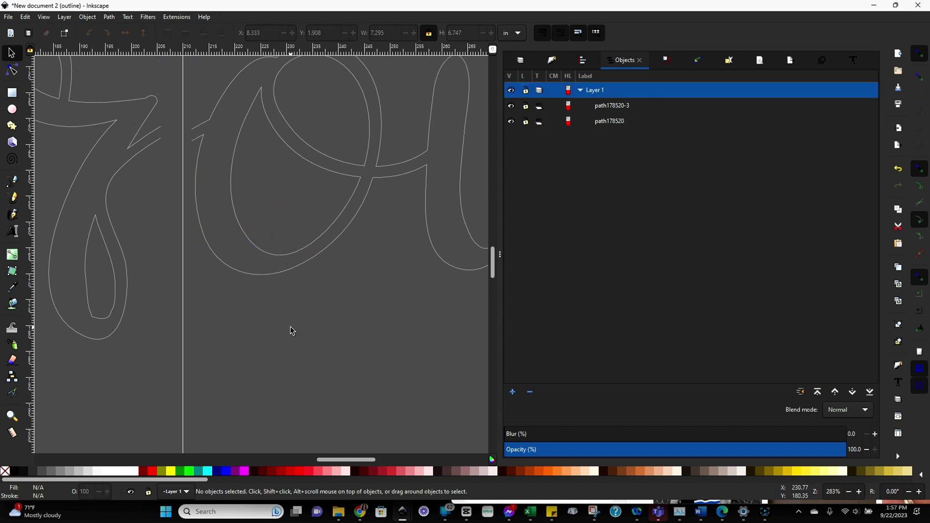
Step: Line up the 'ough' registration marks with the left half's, snapping it at X 8.097 in, Y 1.886 in
scroll(291, 330, "down", 2)
scroll(290, 331, "down", 2)
left_click(306, 289)
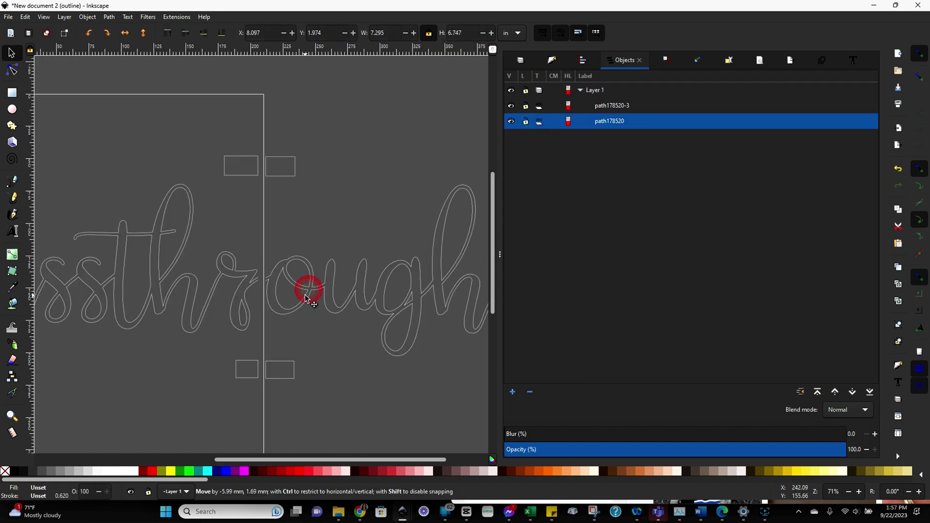
mouse_move(306, 289)
left_mouse_down()
mouse_move(357, 287)
mouse_move(315, 278)
mouse_move(311, 287)
left_mouse_up()
left_click(312, 410)
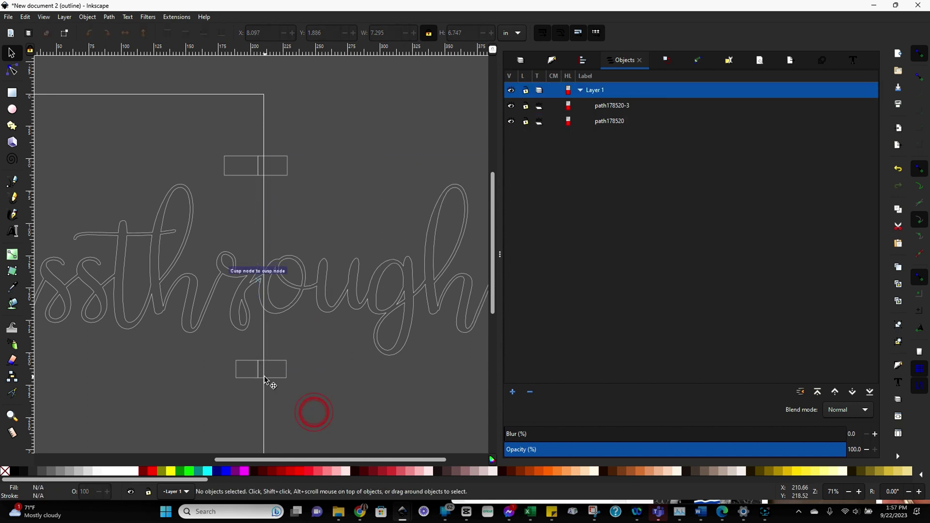
left_click(360, 415)
left_click(234, 422)
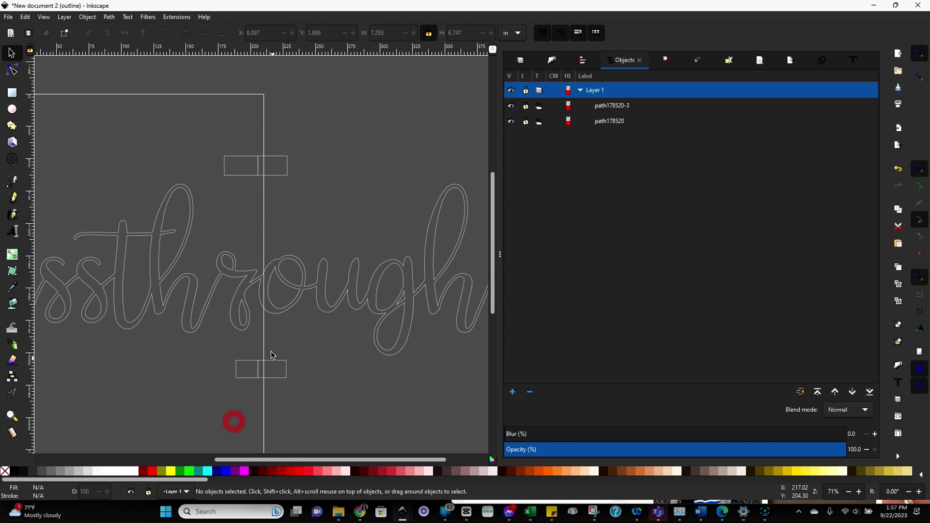
left_click(328, 308)
Step: Center the 'Passthr' and 'ough' halves on a common horizontal axis using Align and Distribute
left_click(341, 319, "shift")
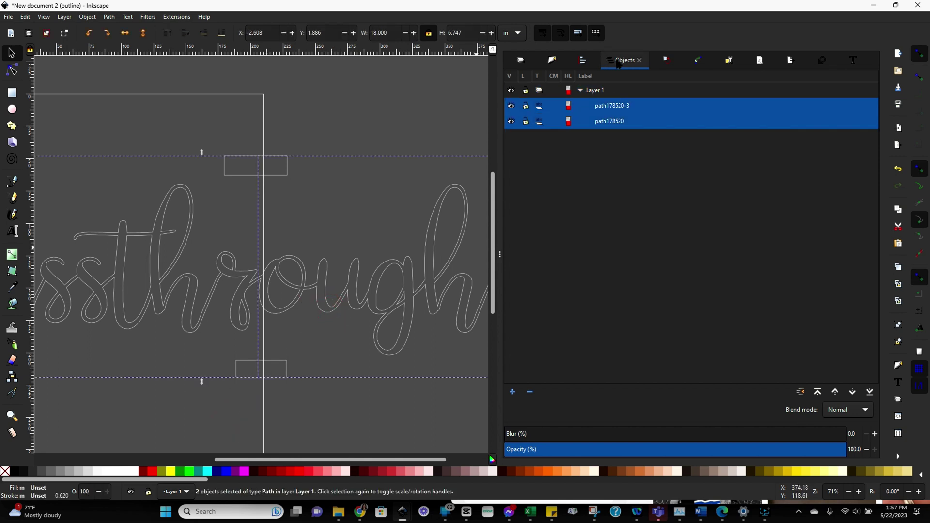
left_click(583, 60)
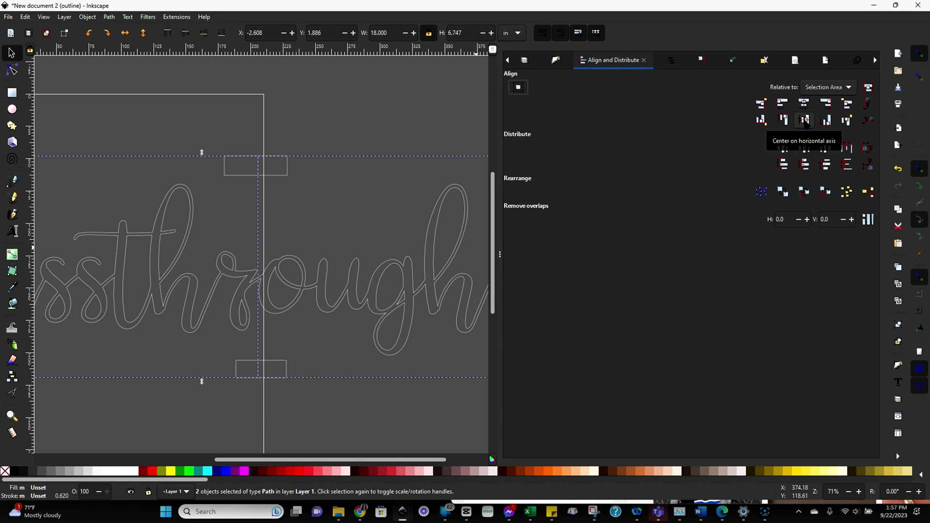
left_click(806, 122)
left_click(370, 400)
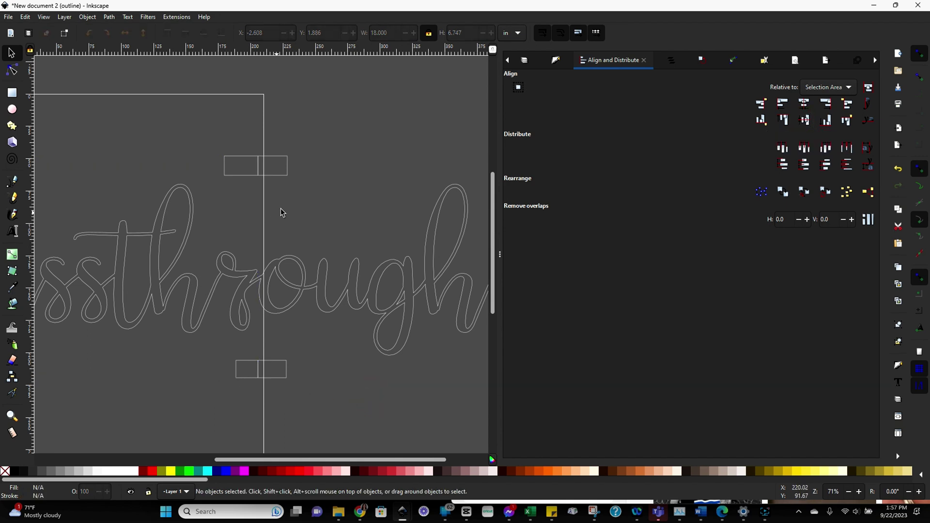
scroll(281, 212, "down", 2)
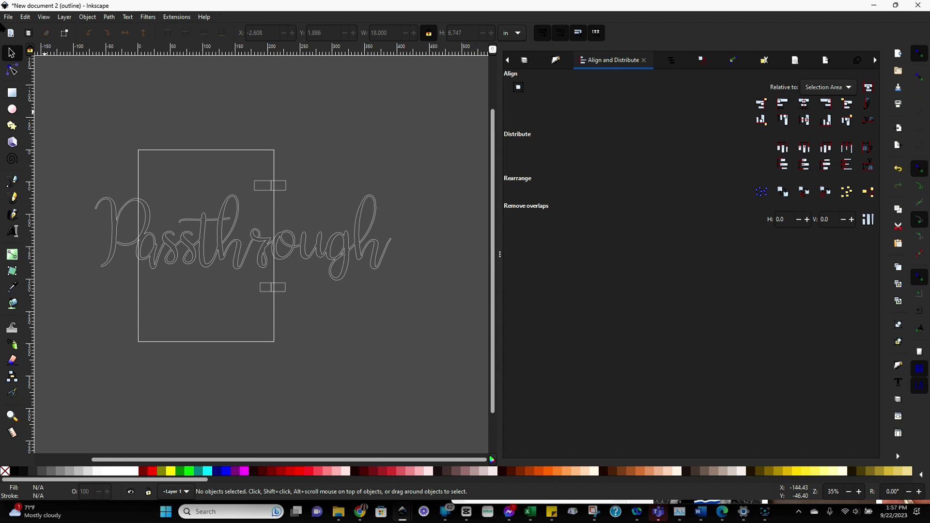
Step: Drag the 'ough' half right to about X 9.364 in, leaving a gap at the seam
left_click_drag(353, 253, 373, 257)
left_click(383, 363)
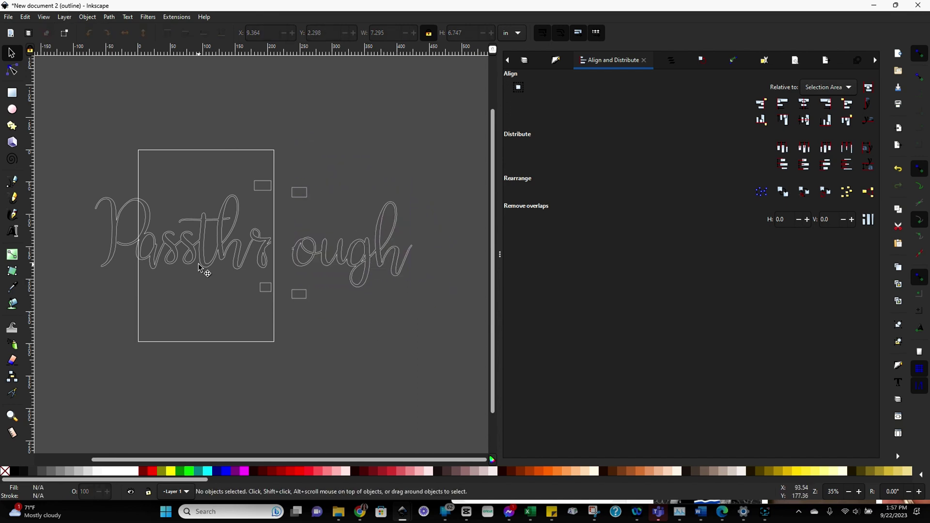